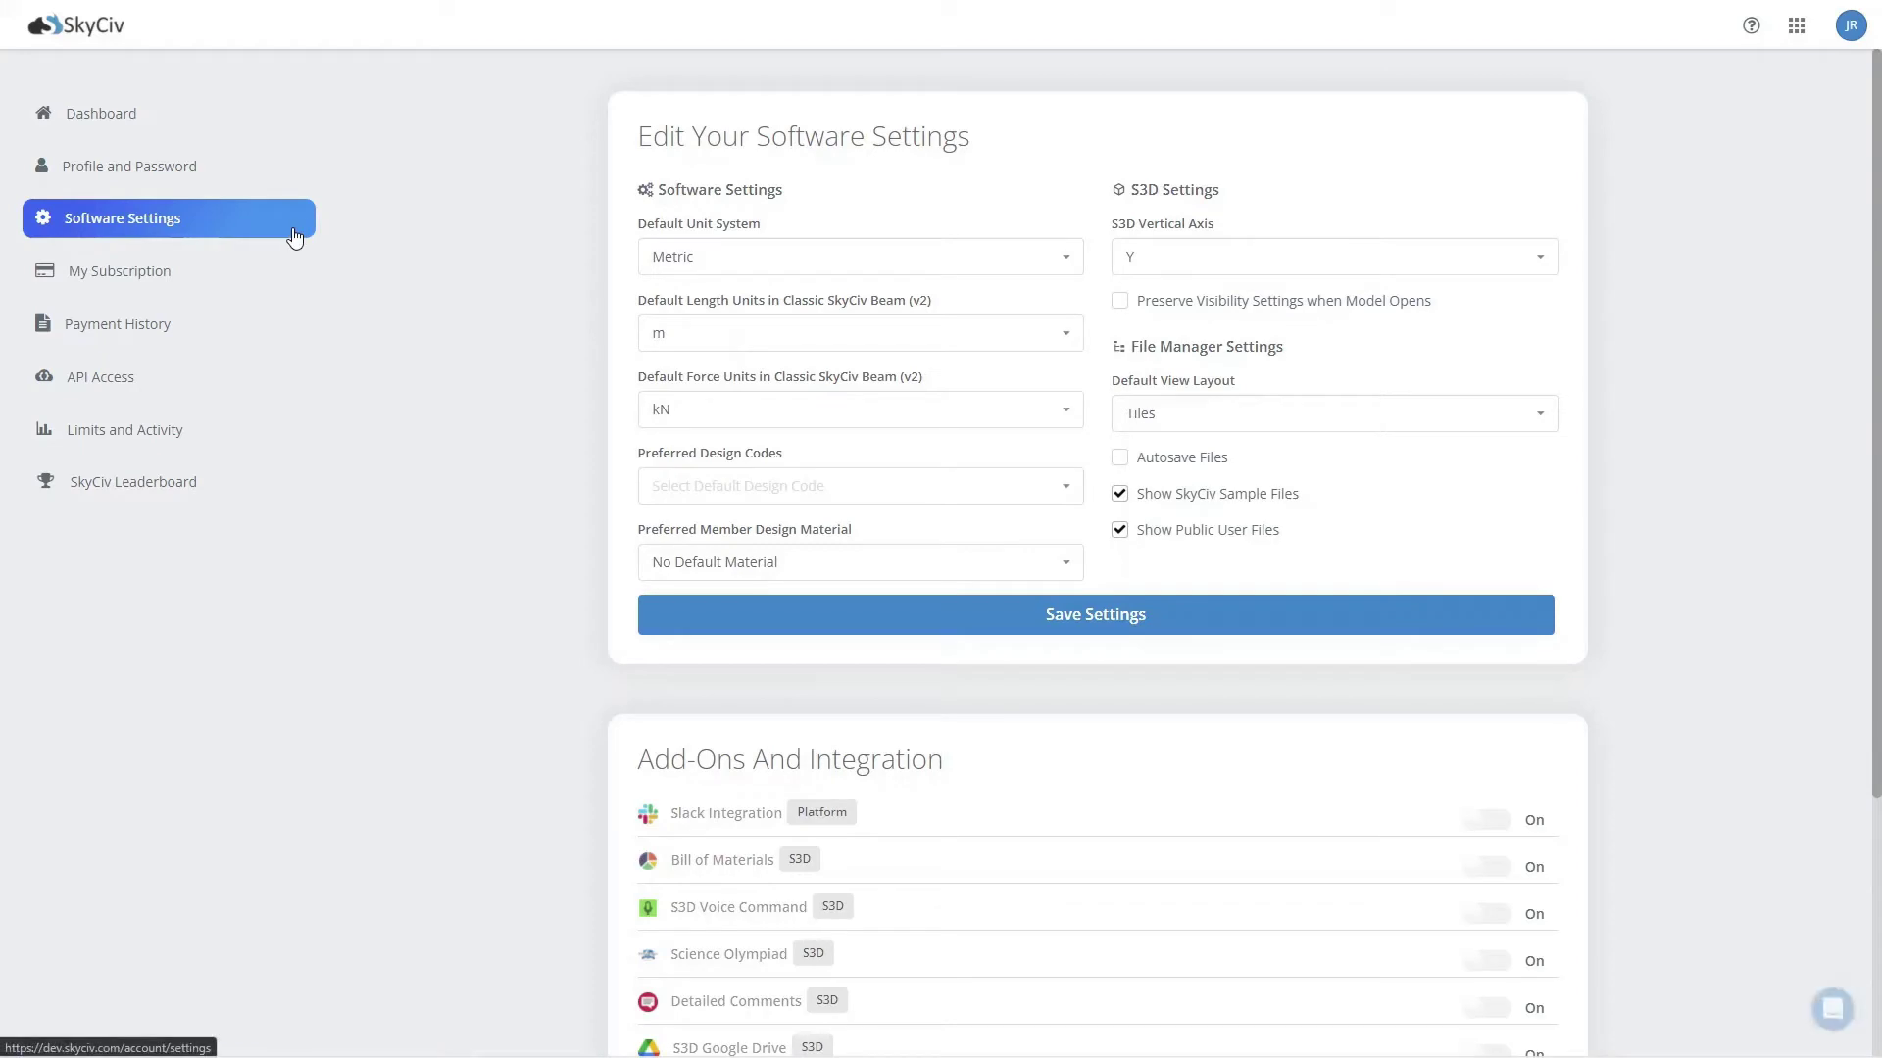
Step: Turn on the S3D QR Codes add-on under Add-Ons And Integration, then bring up the SkyCiv apps list
scroll(554, 431, down, 2)
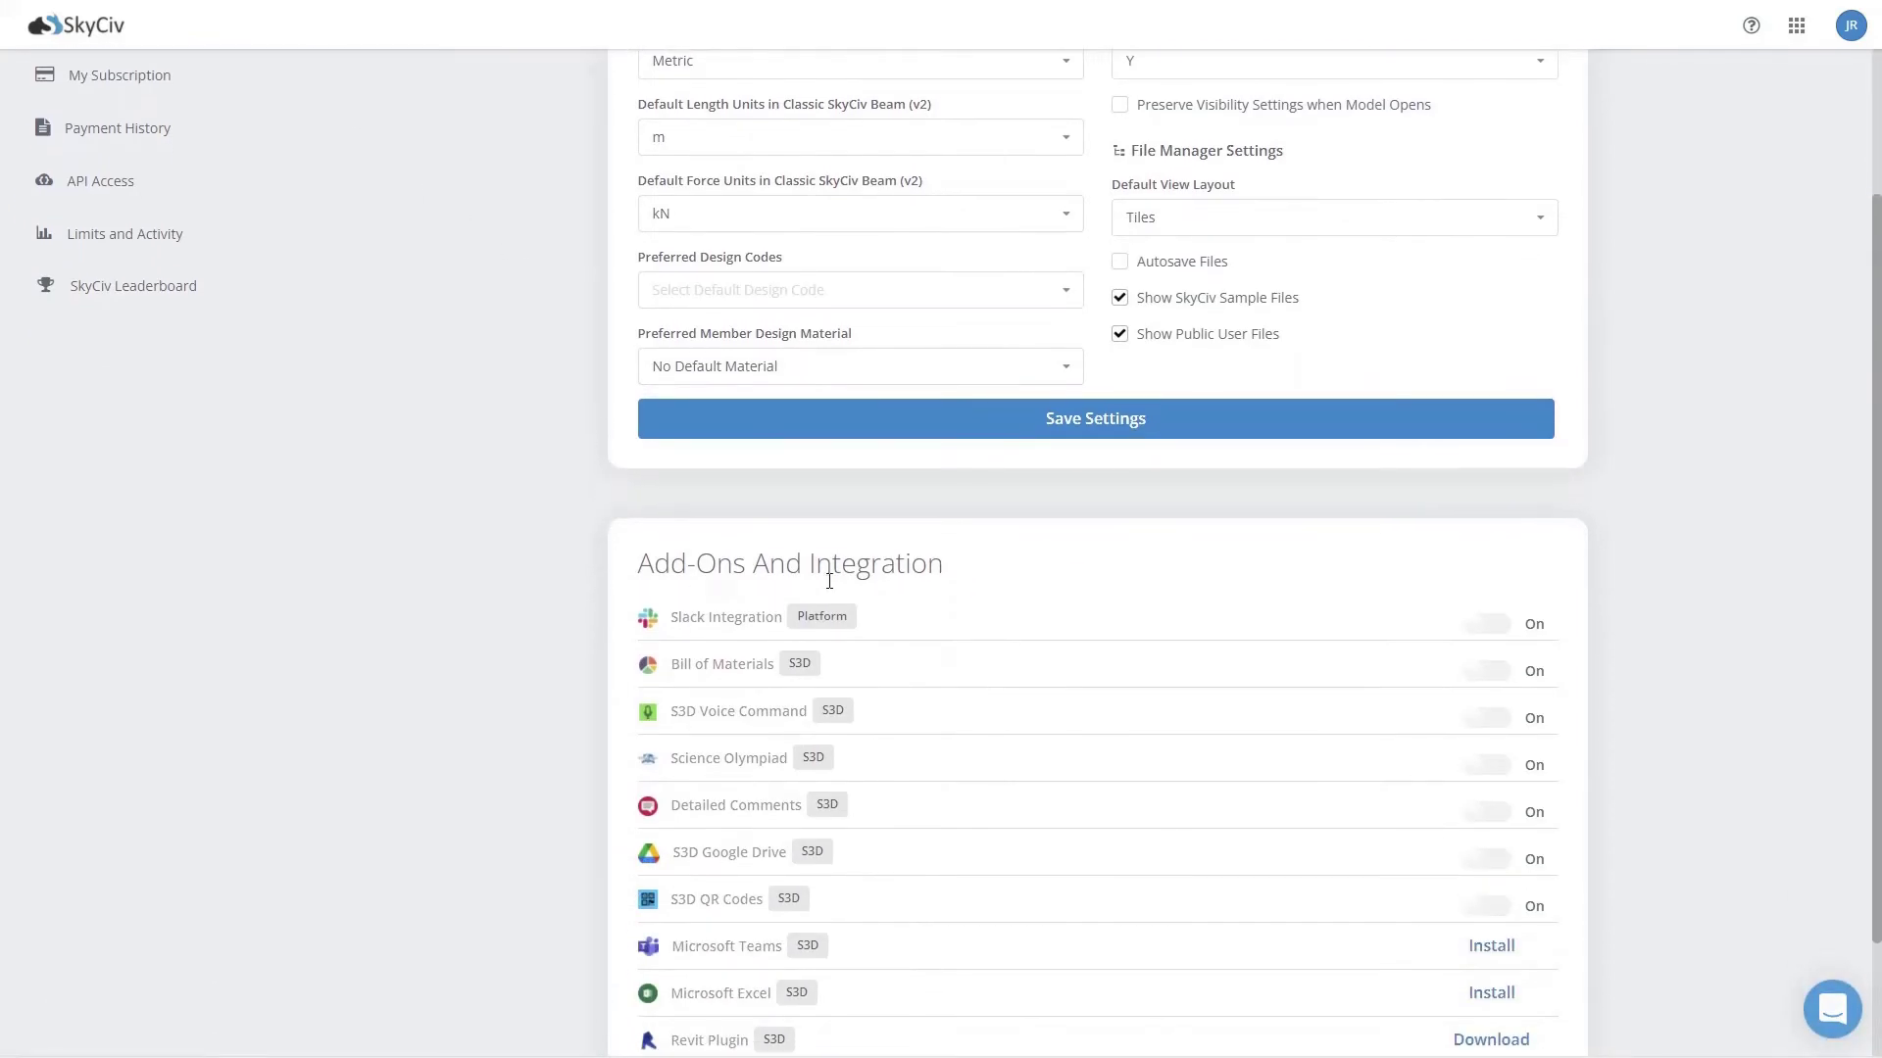
scroll(829, 583, down, 2)
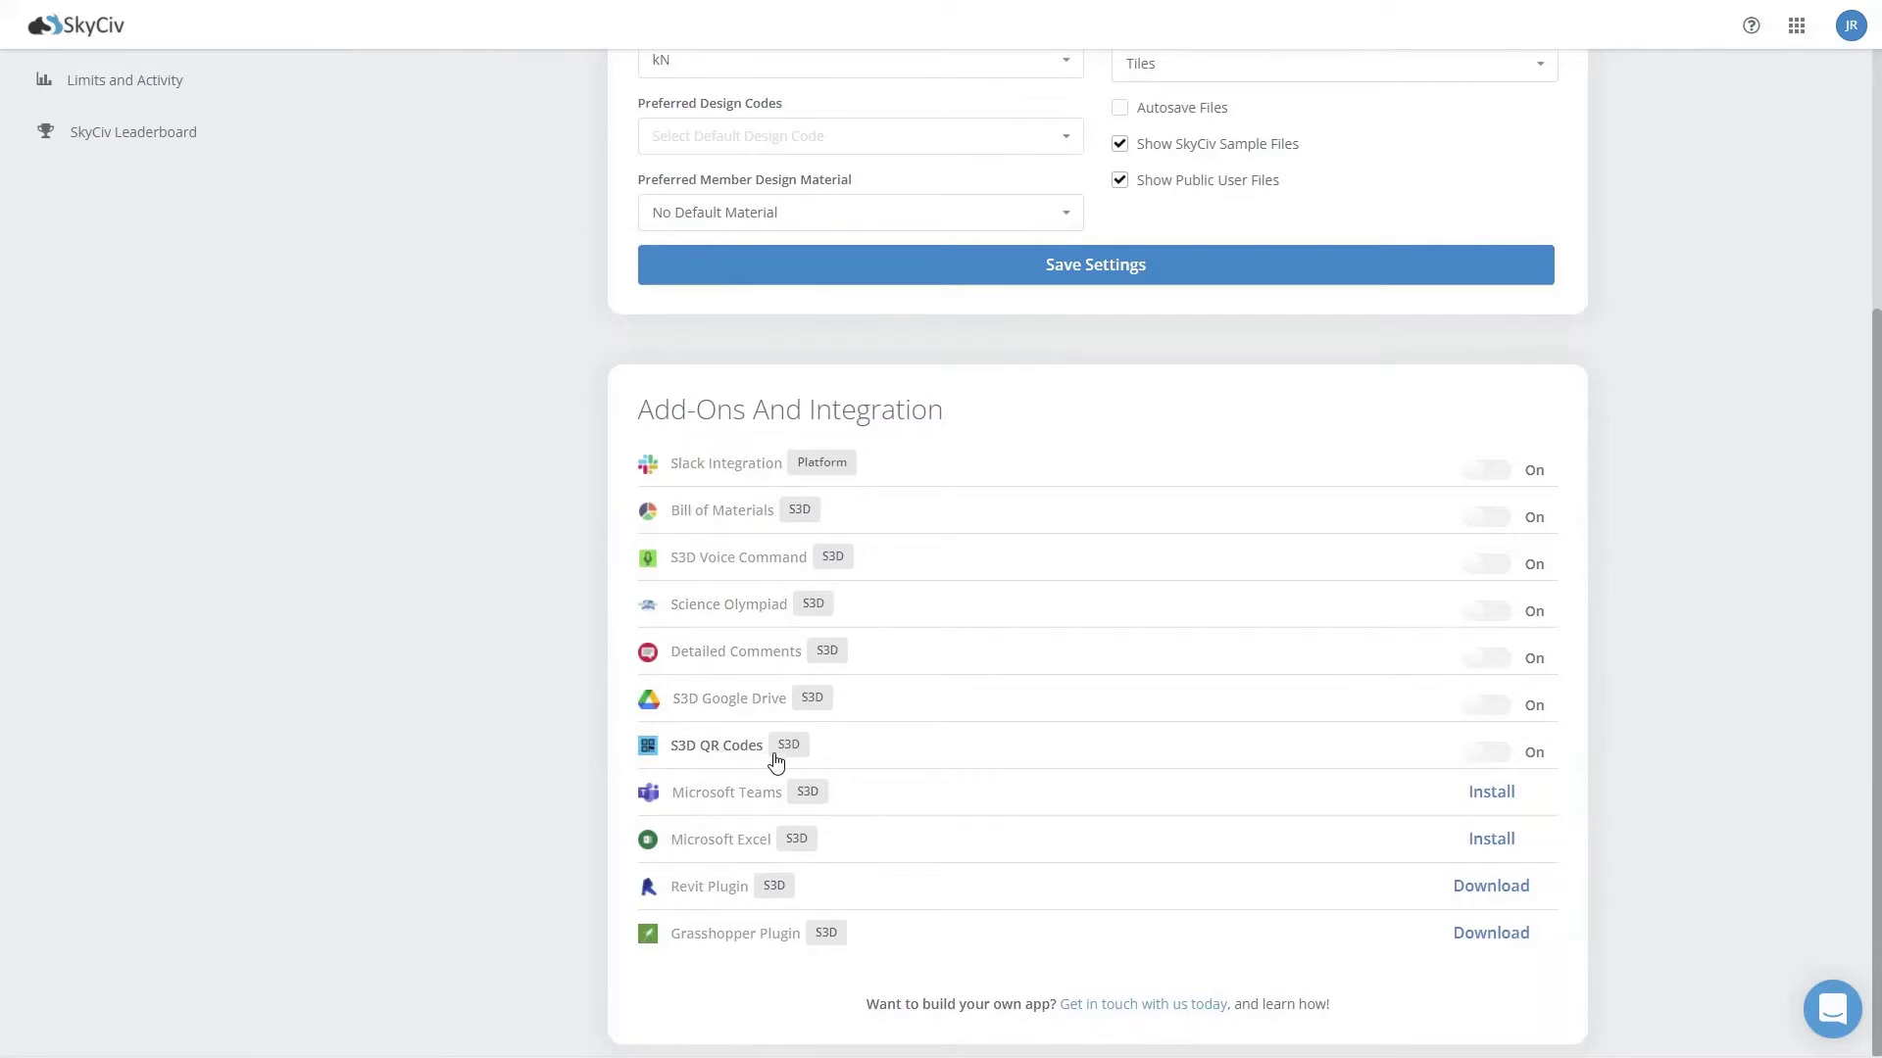
click(1487, 754)
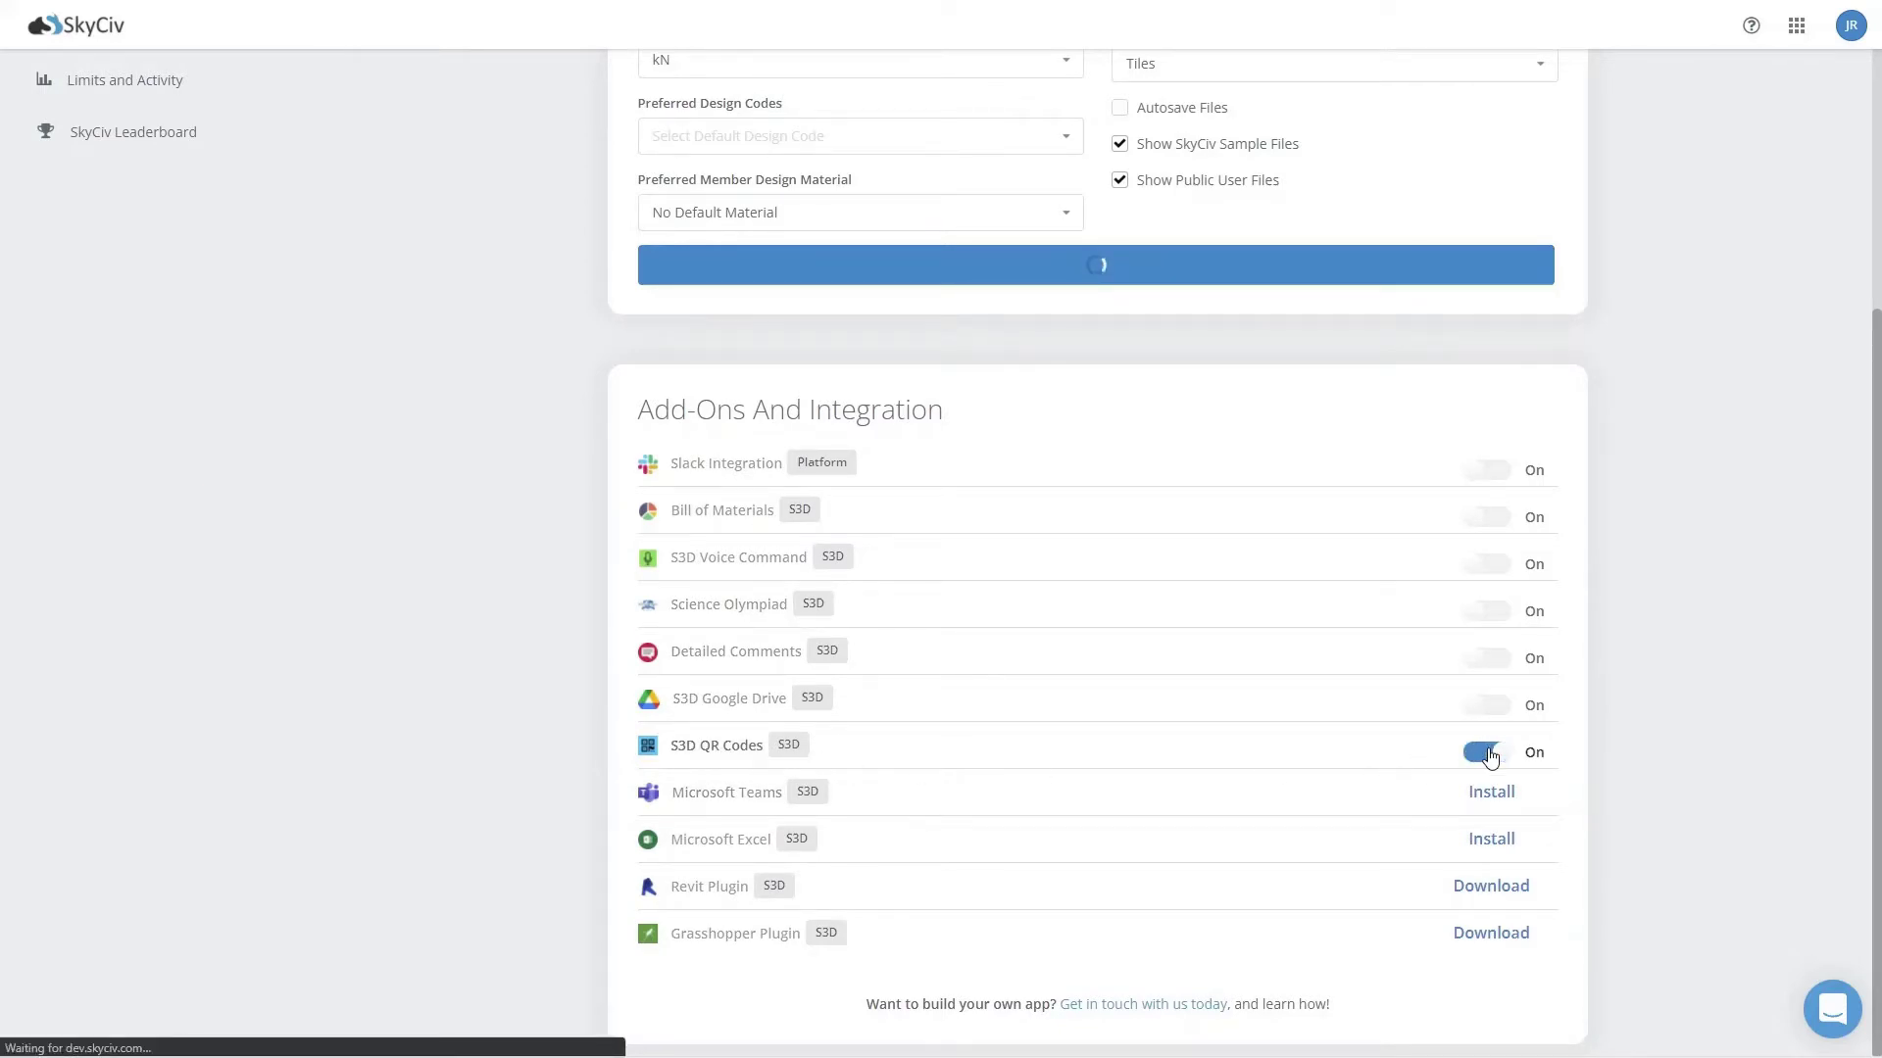
scroll(1685, 569, up, 5)
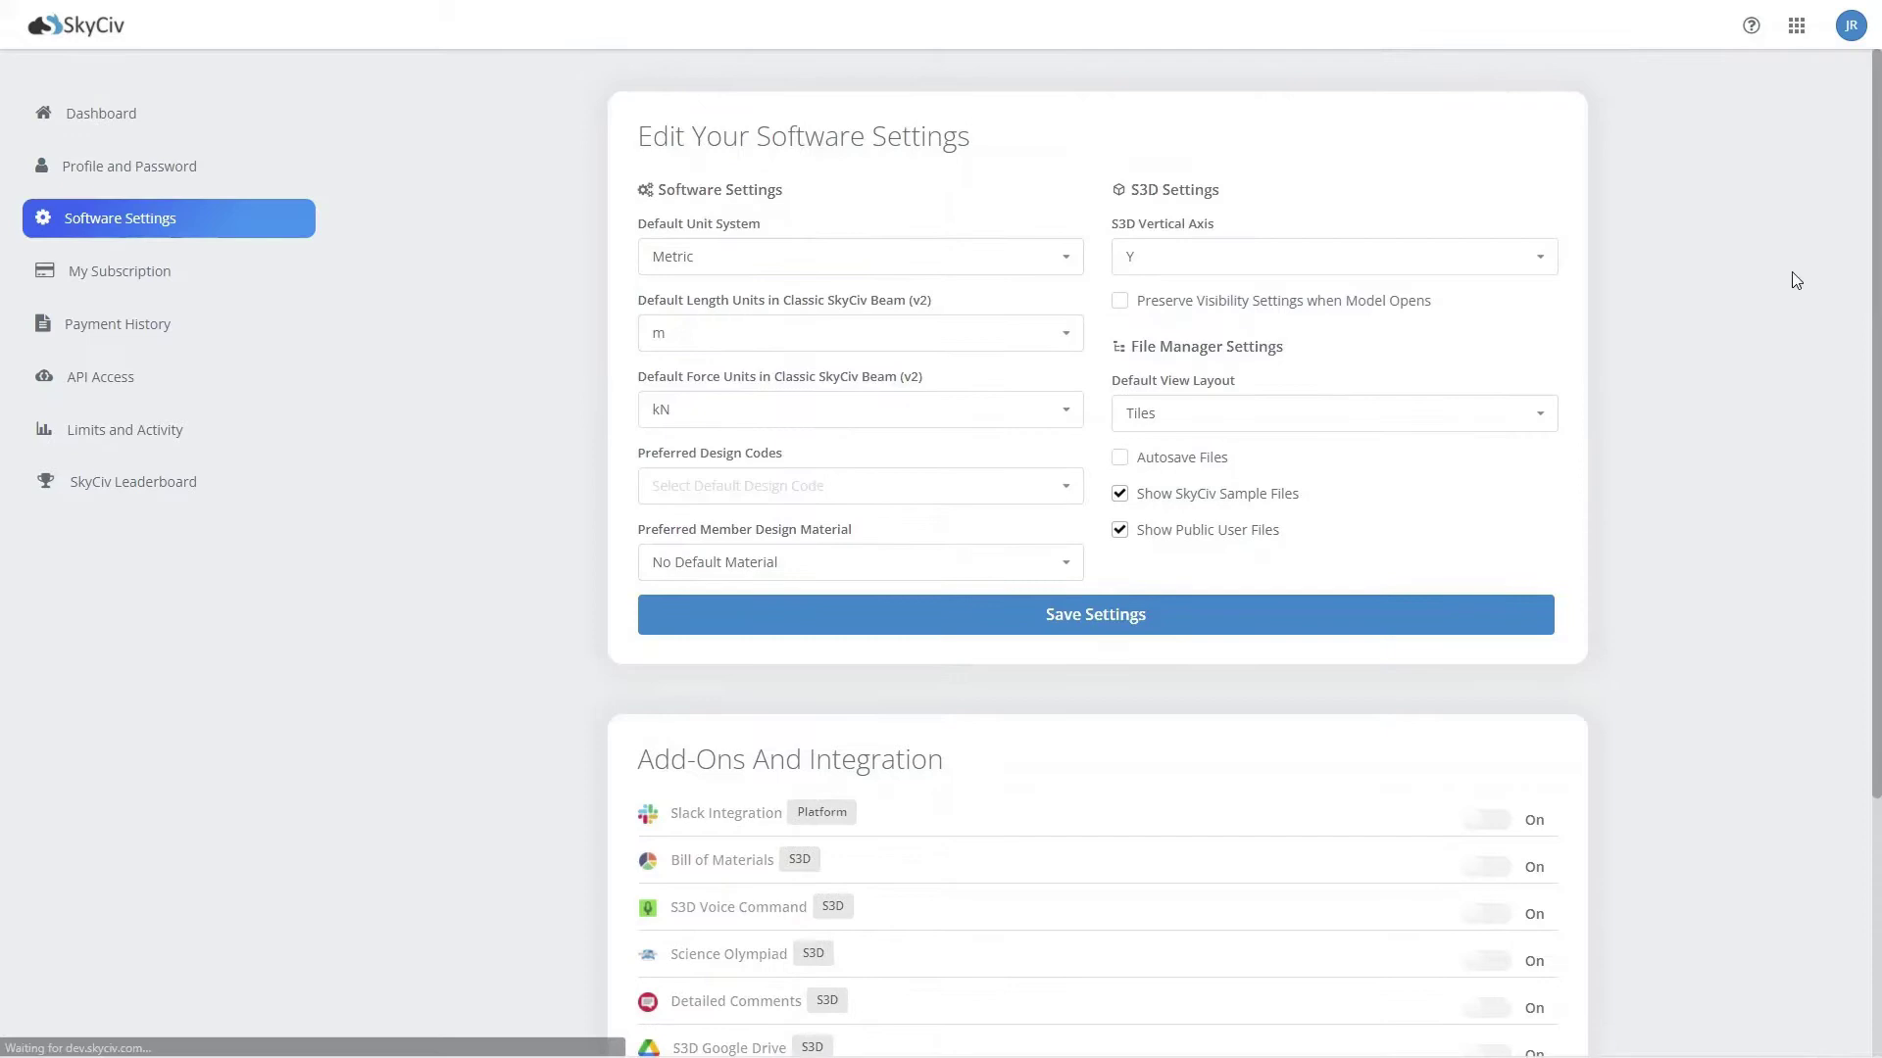
click(1796, 25)
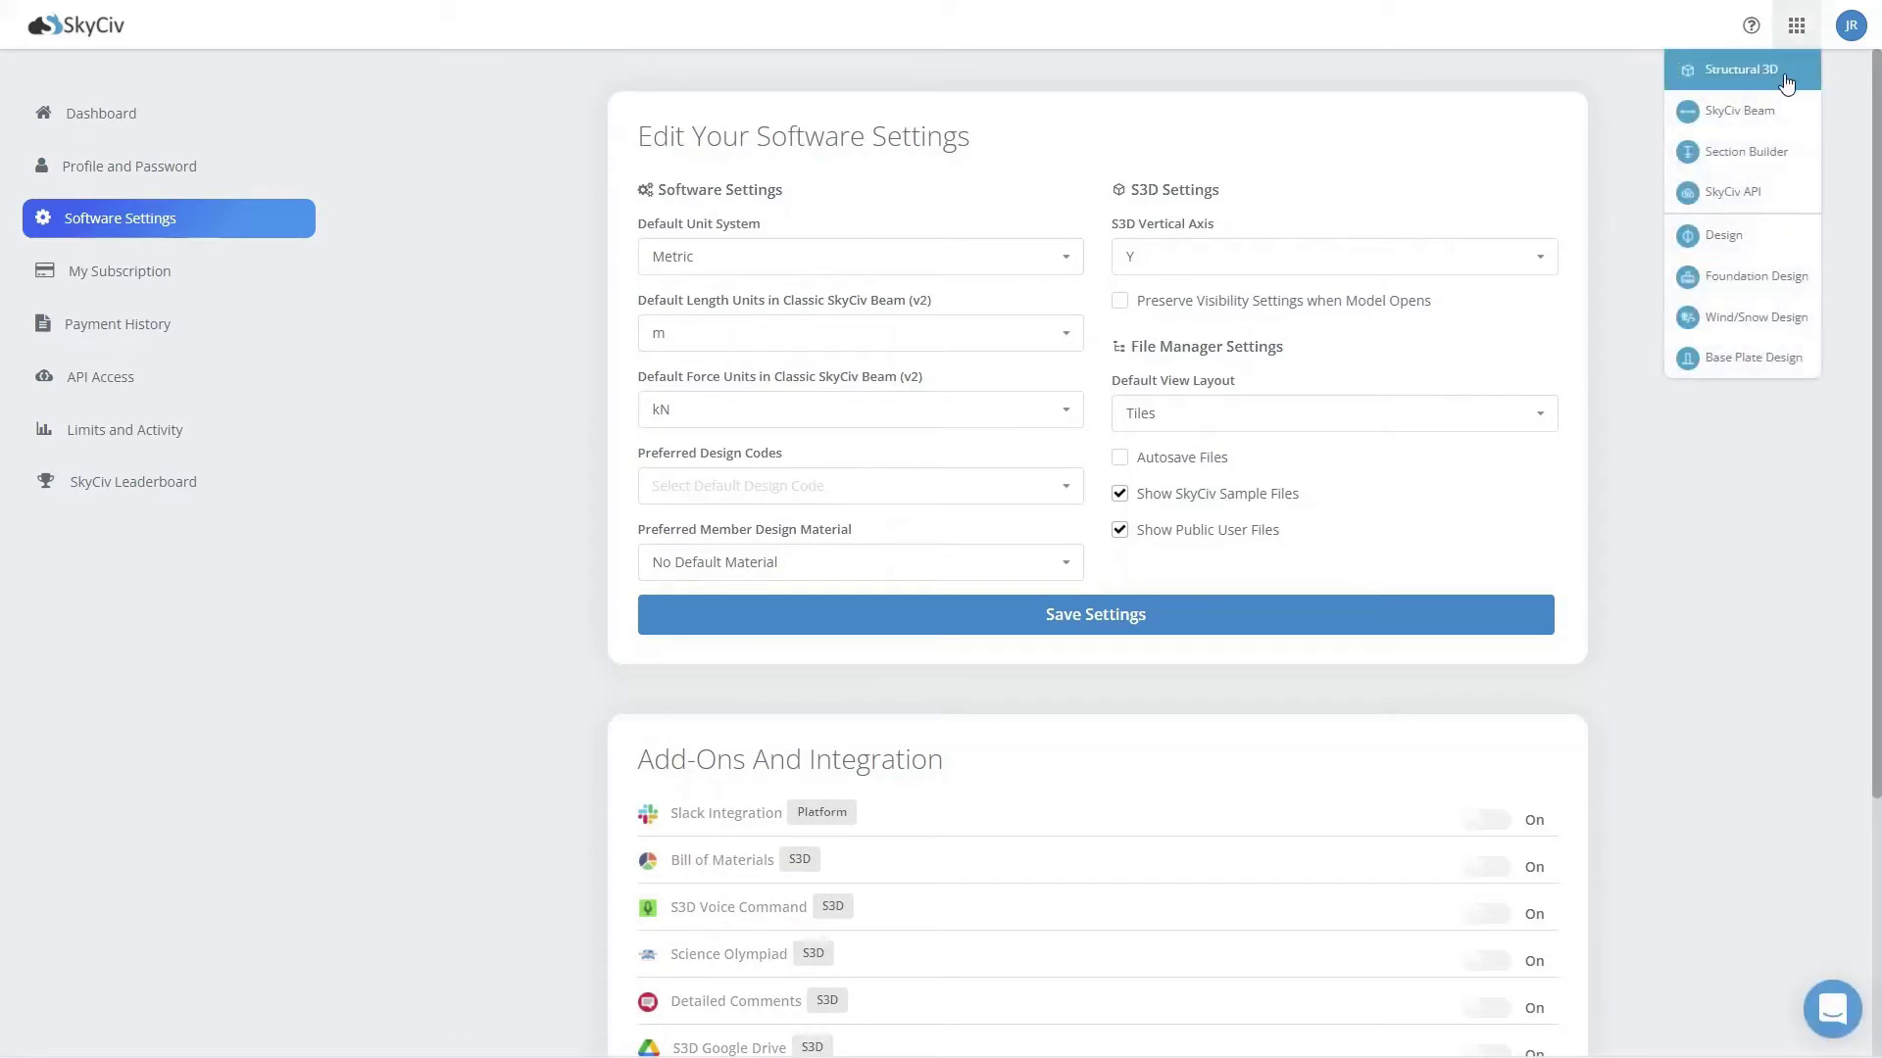
Step: Launch Structural 3D, open the QR Codes add-on panel, and move it left of the model
click(1783, 79)
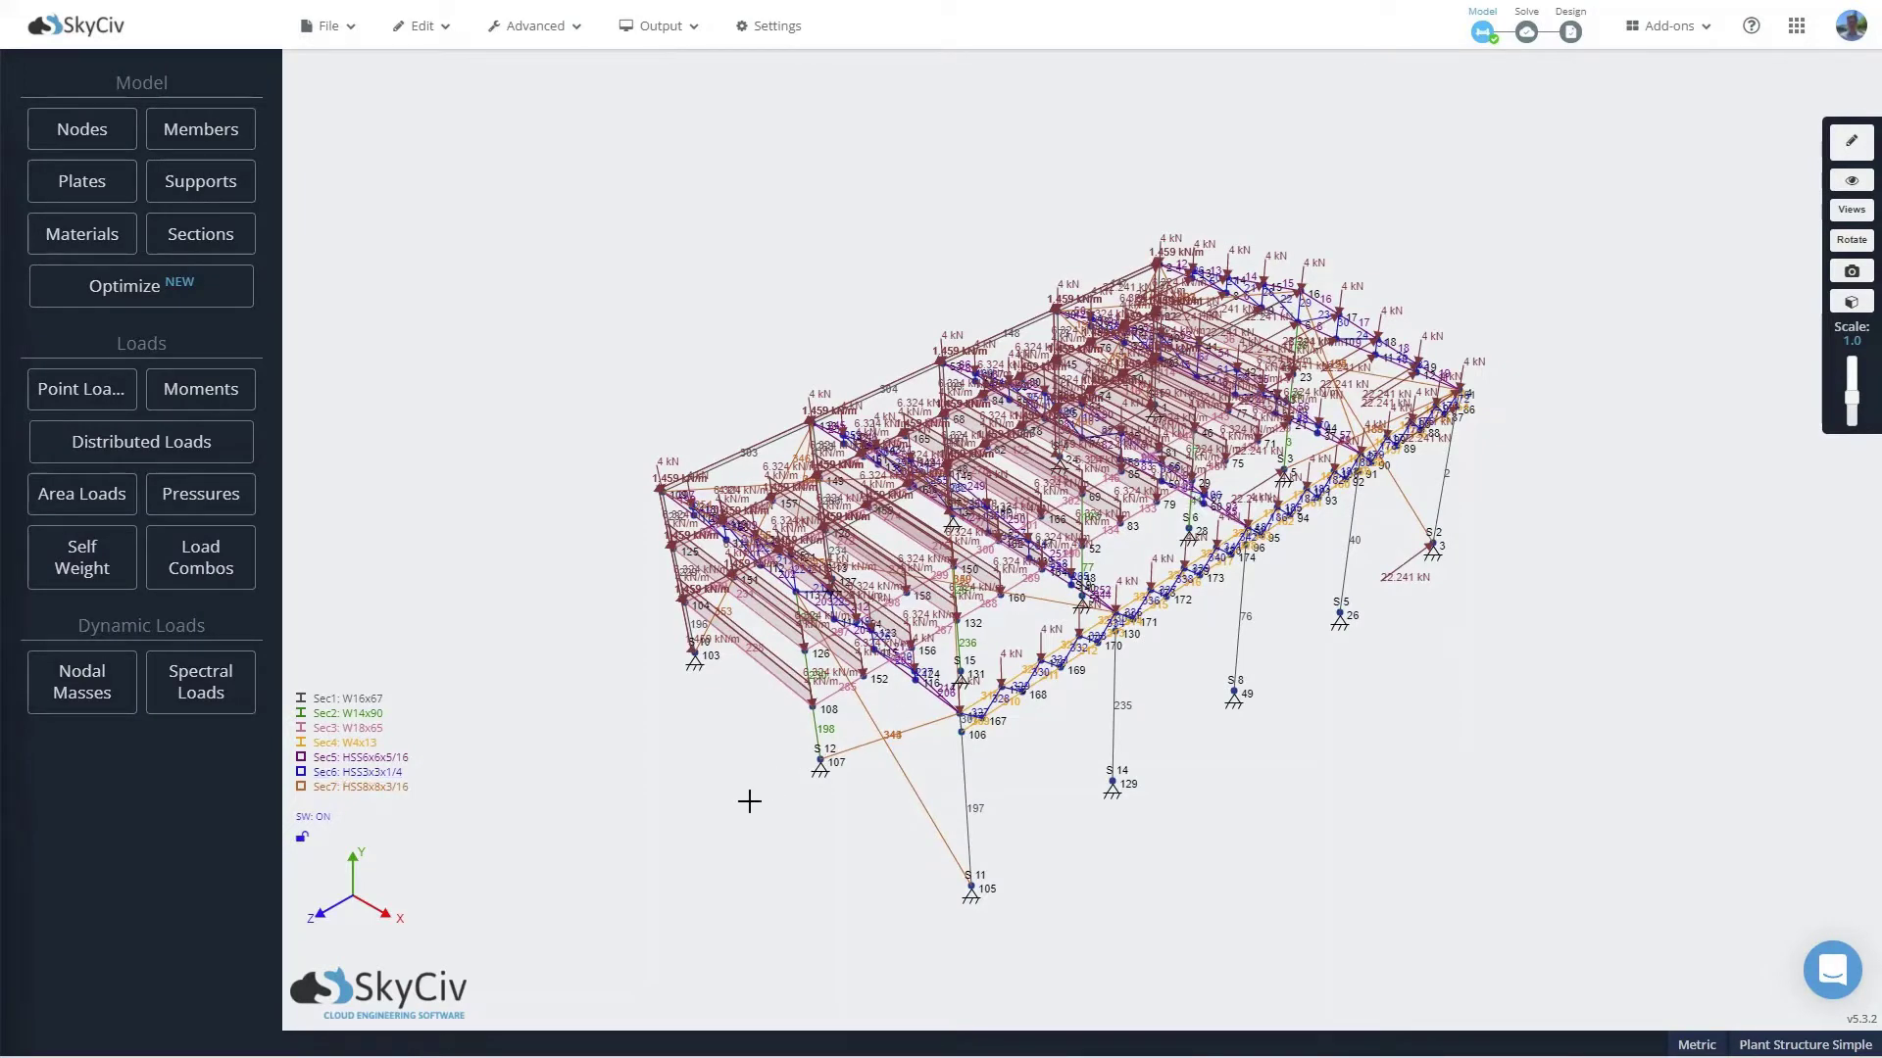
drag(723, 819, 760, 810)
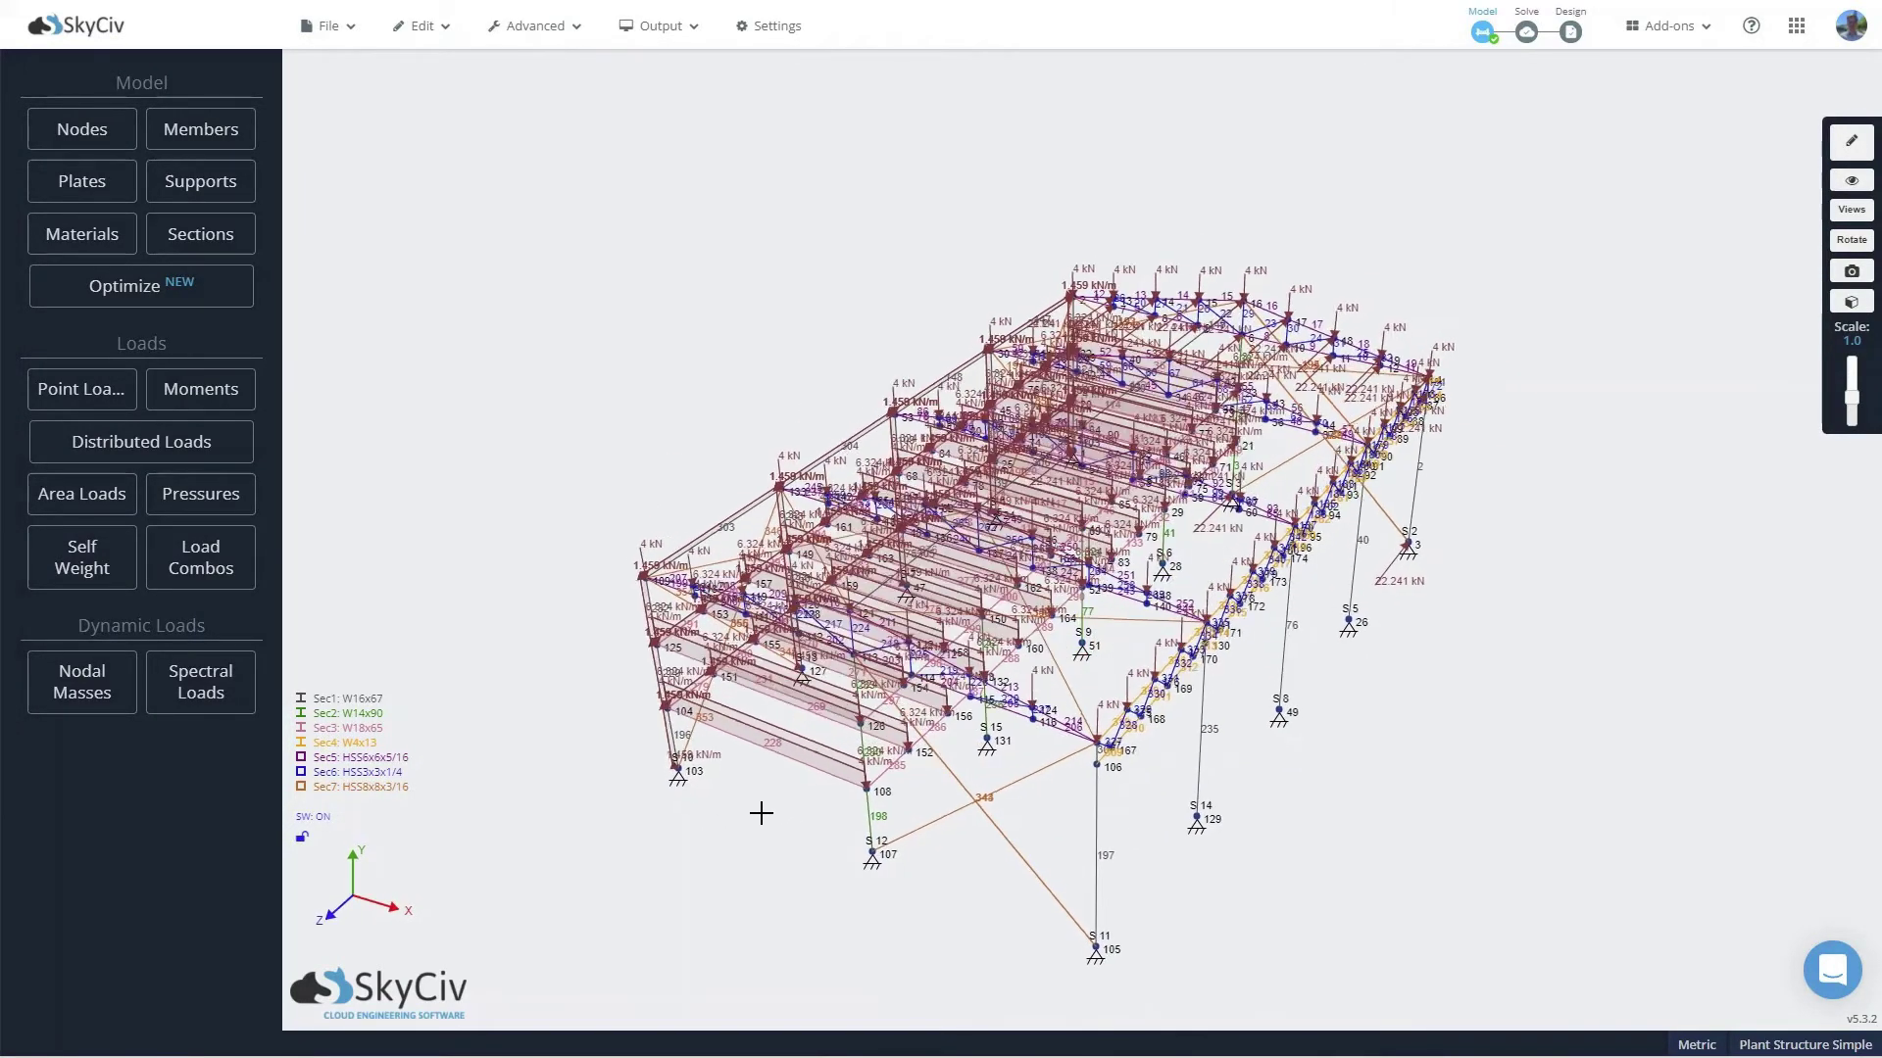
click(1678, 27)
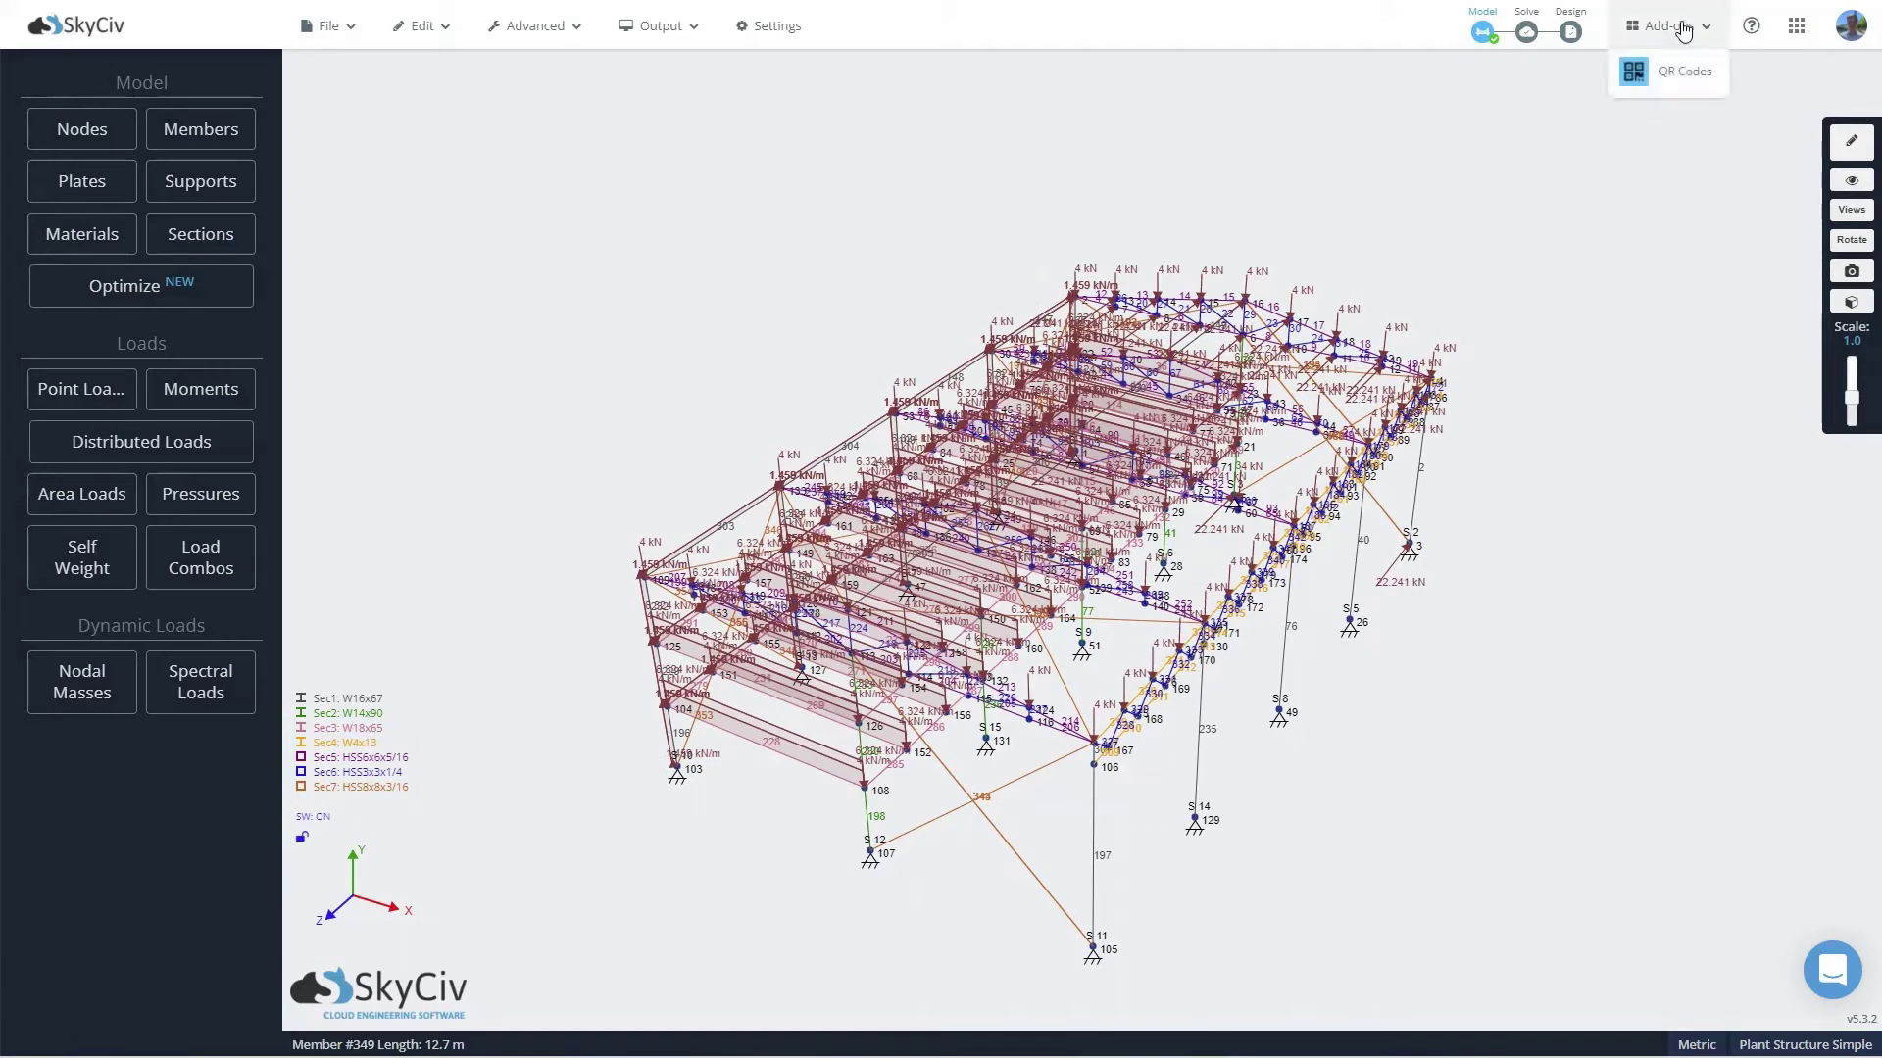
click(1664, 86)
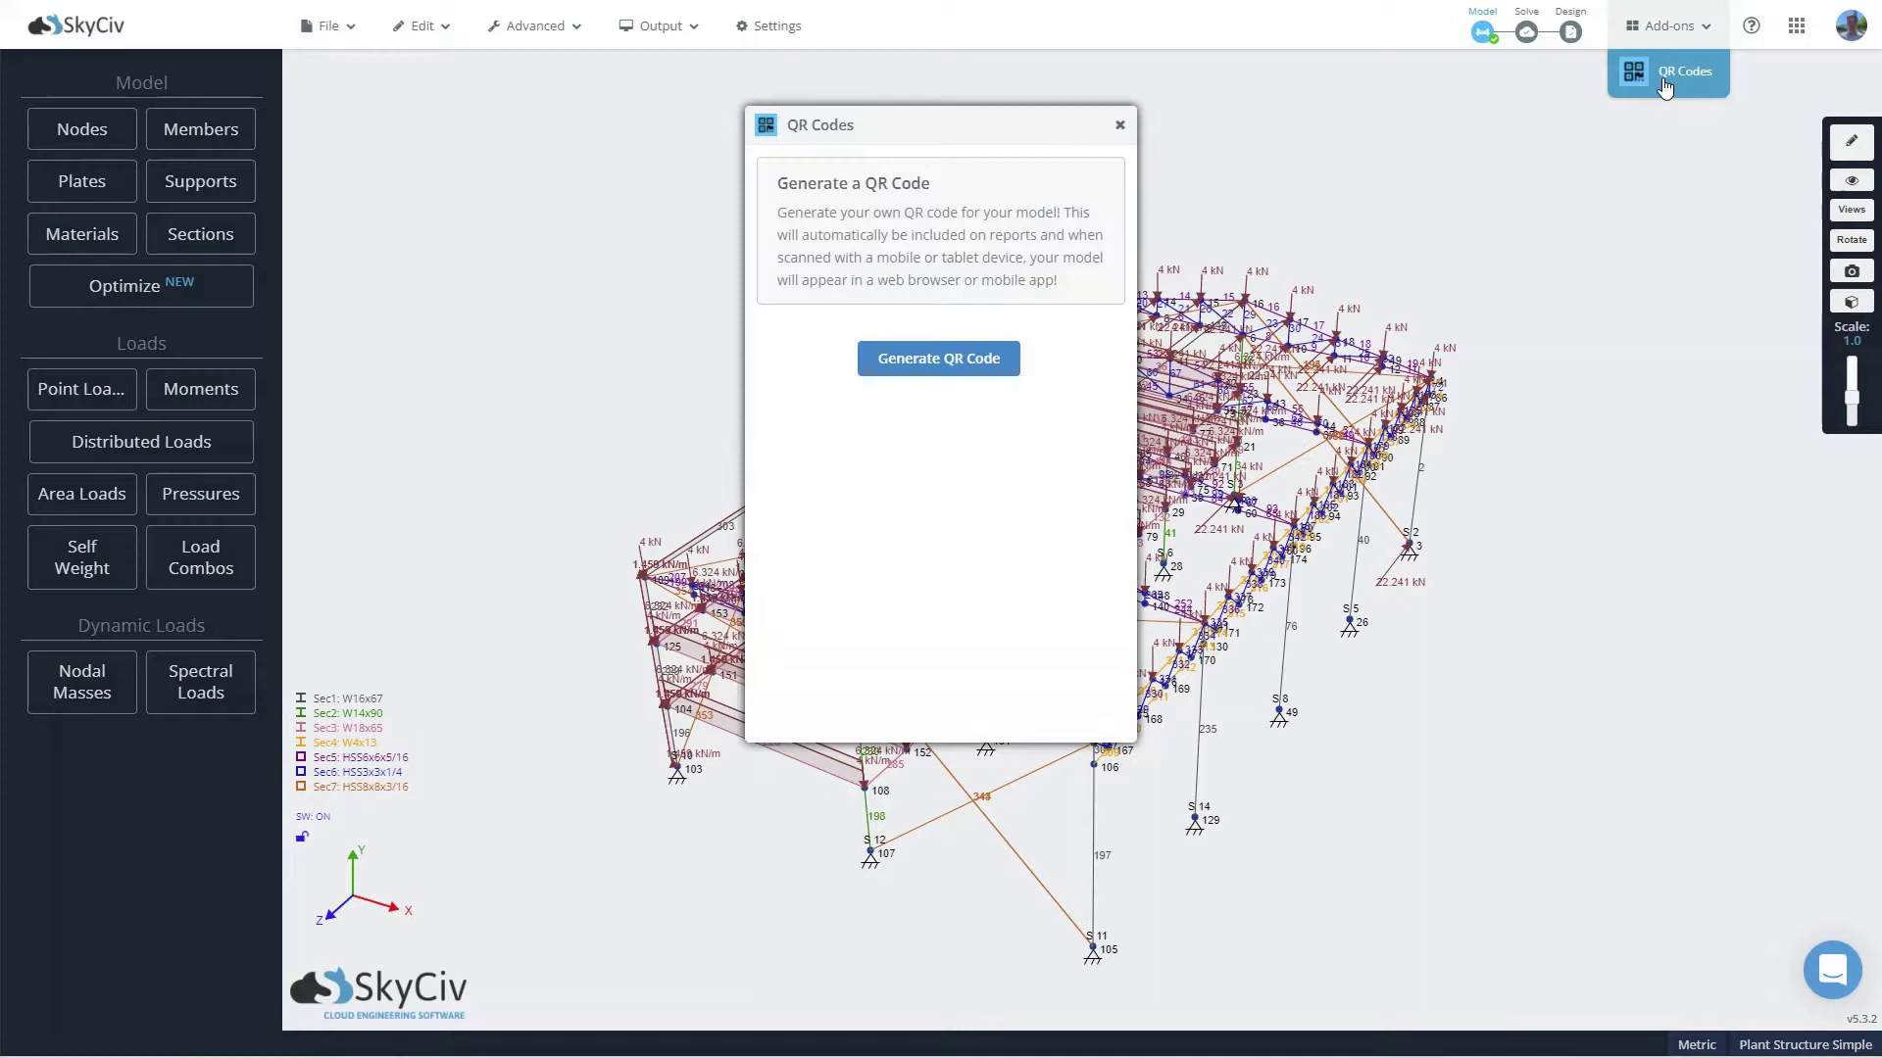
drag(945, 143, 329, 289)
Step: Generate the model's QR code and solve the linked model in SkyCiv Model Viewer
click(385, 509)
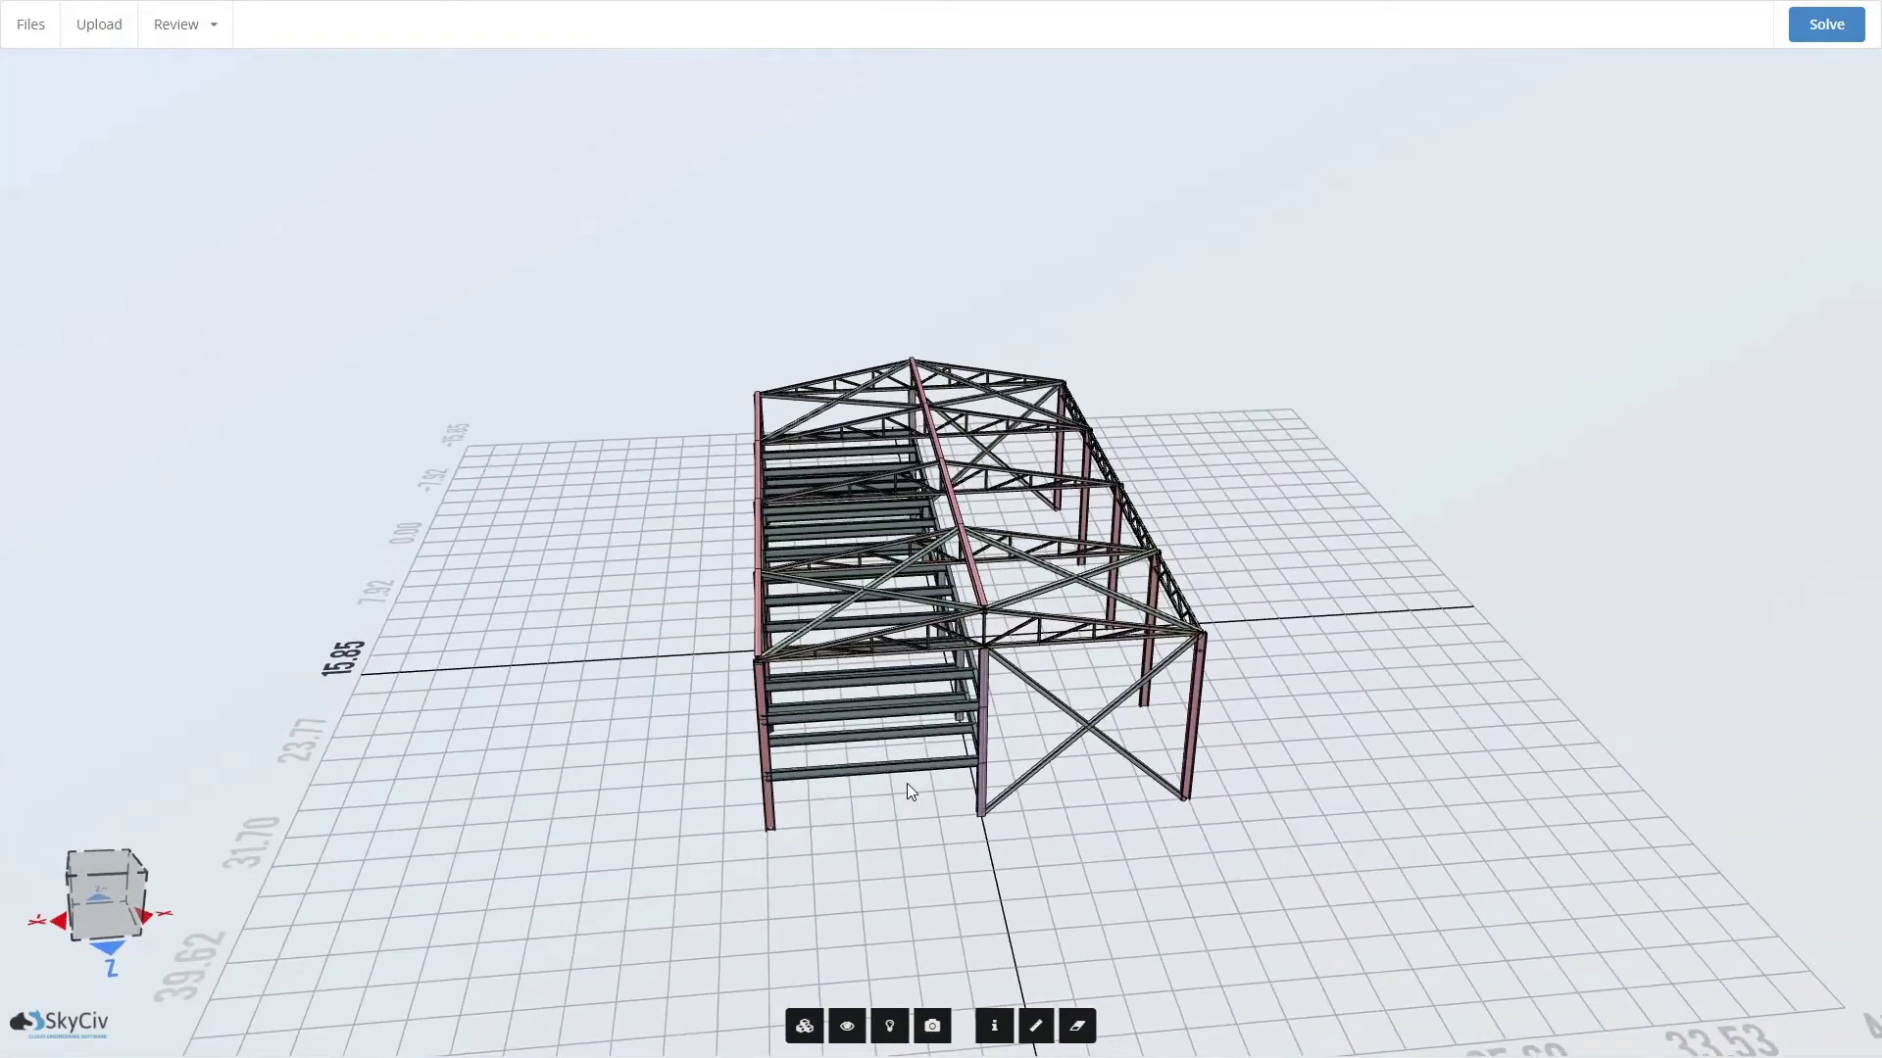
click(184, 31)
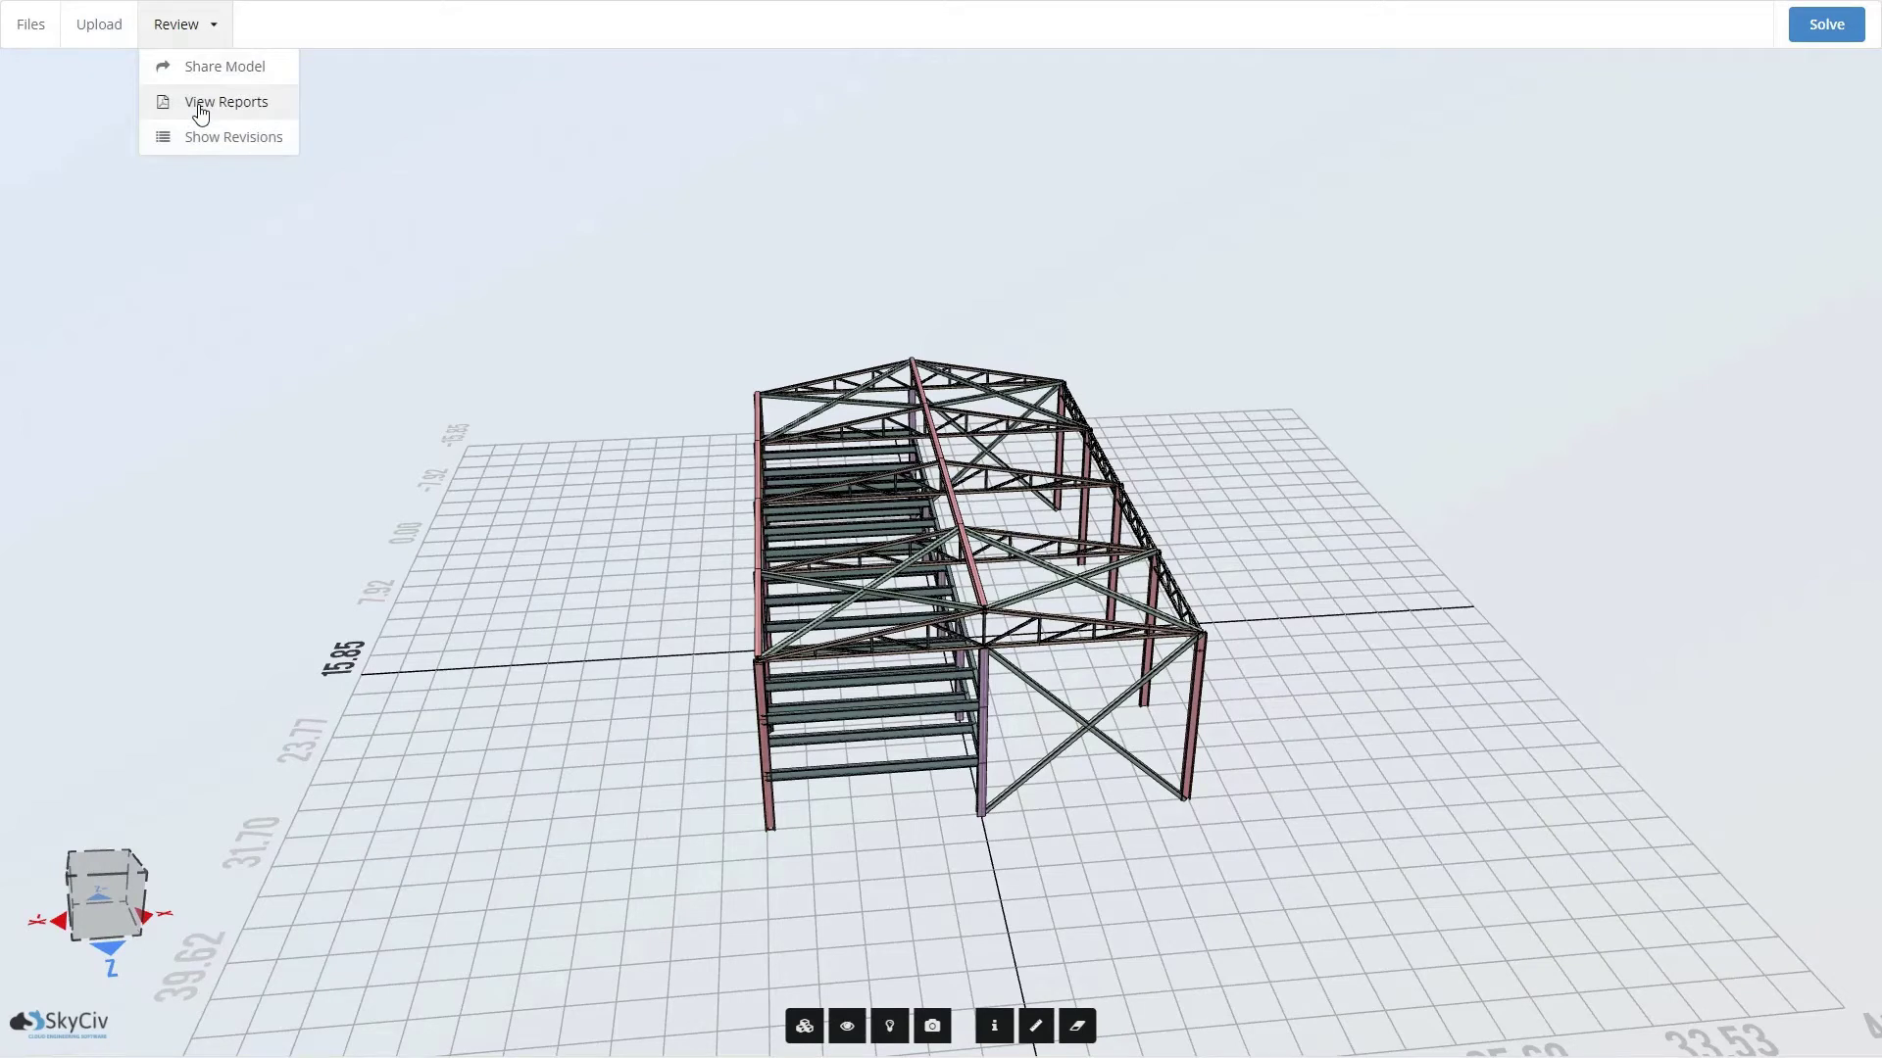
click(202, 31)
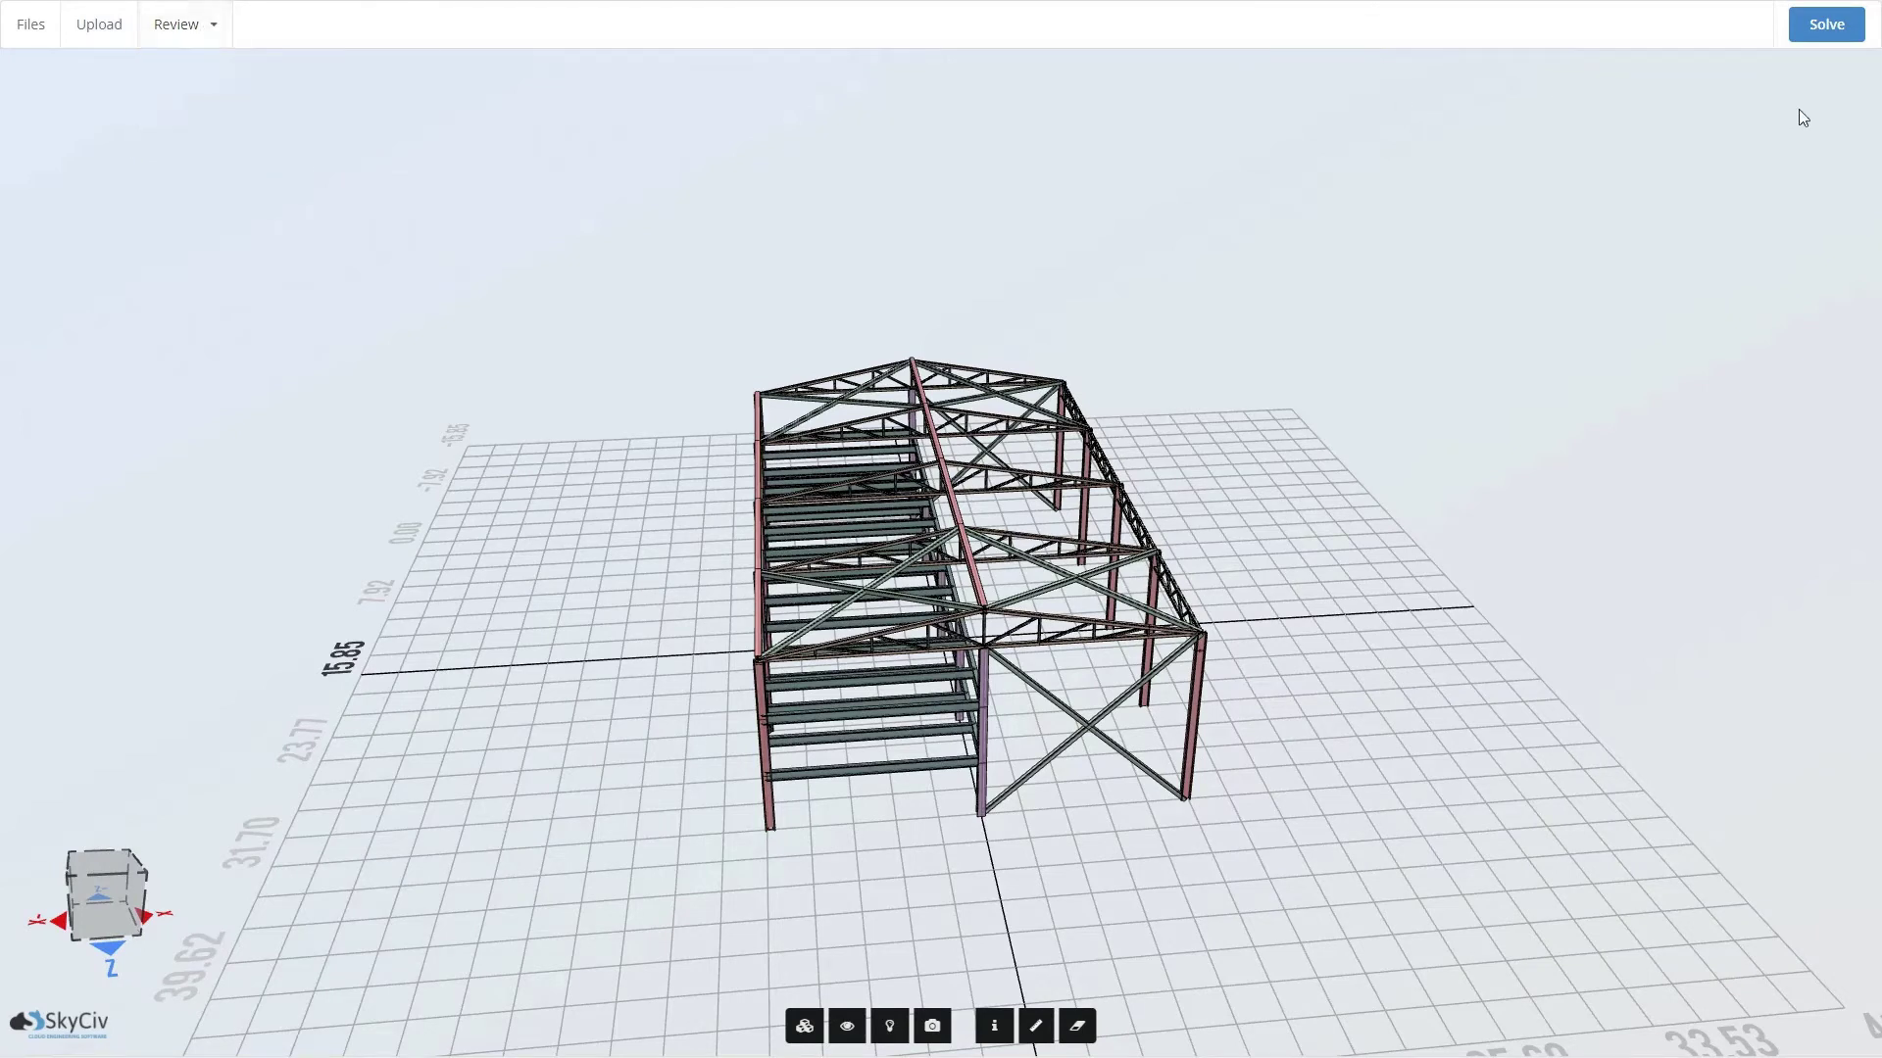
click(1828, 29)
Step: Orbit the solved frame to inspect its displacement sum contour from several angles
drag(1595, 472, 1213, 559)
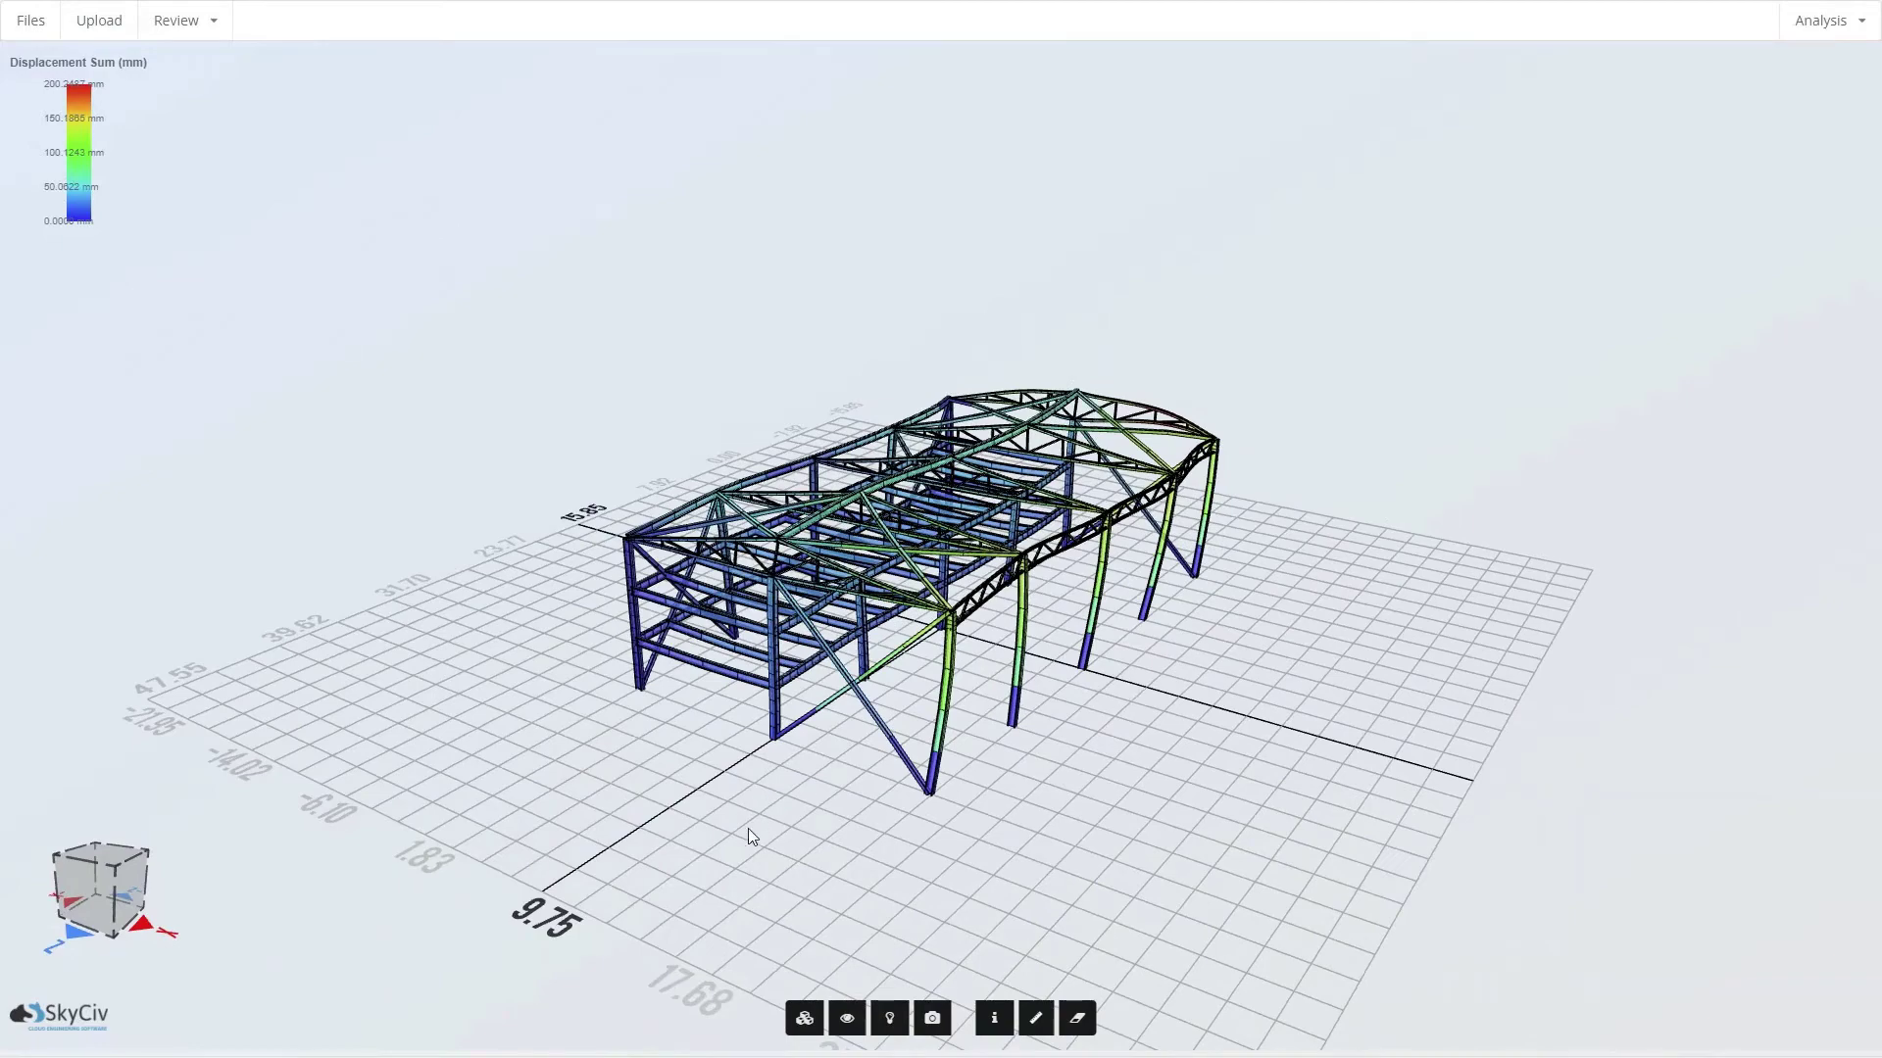
drag(749, 827, 674, 790)
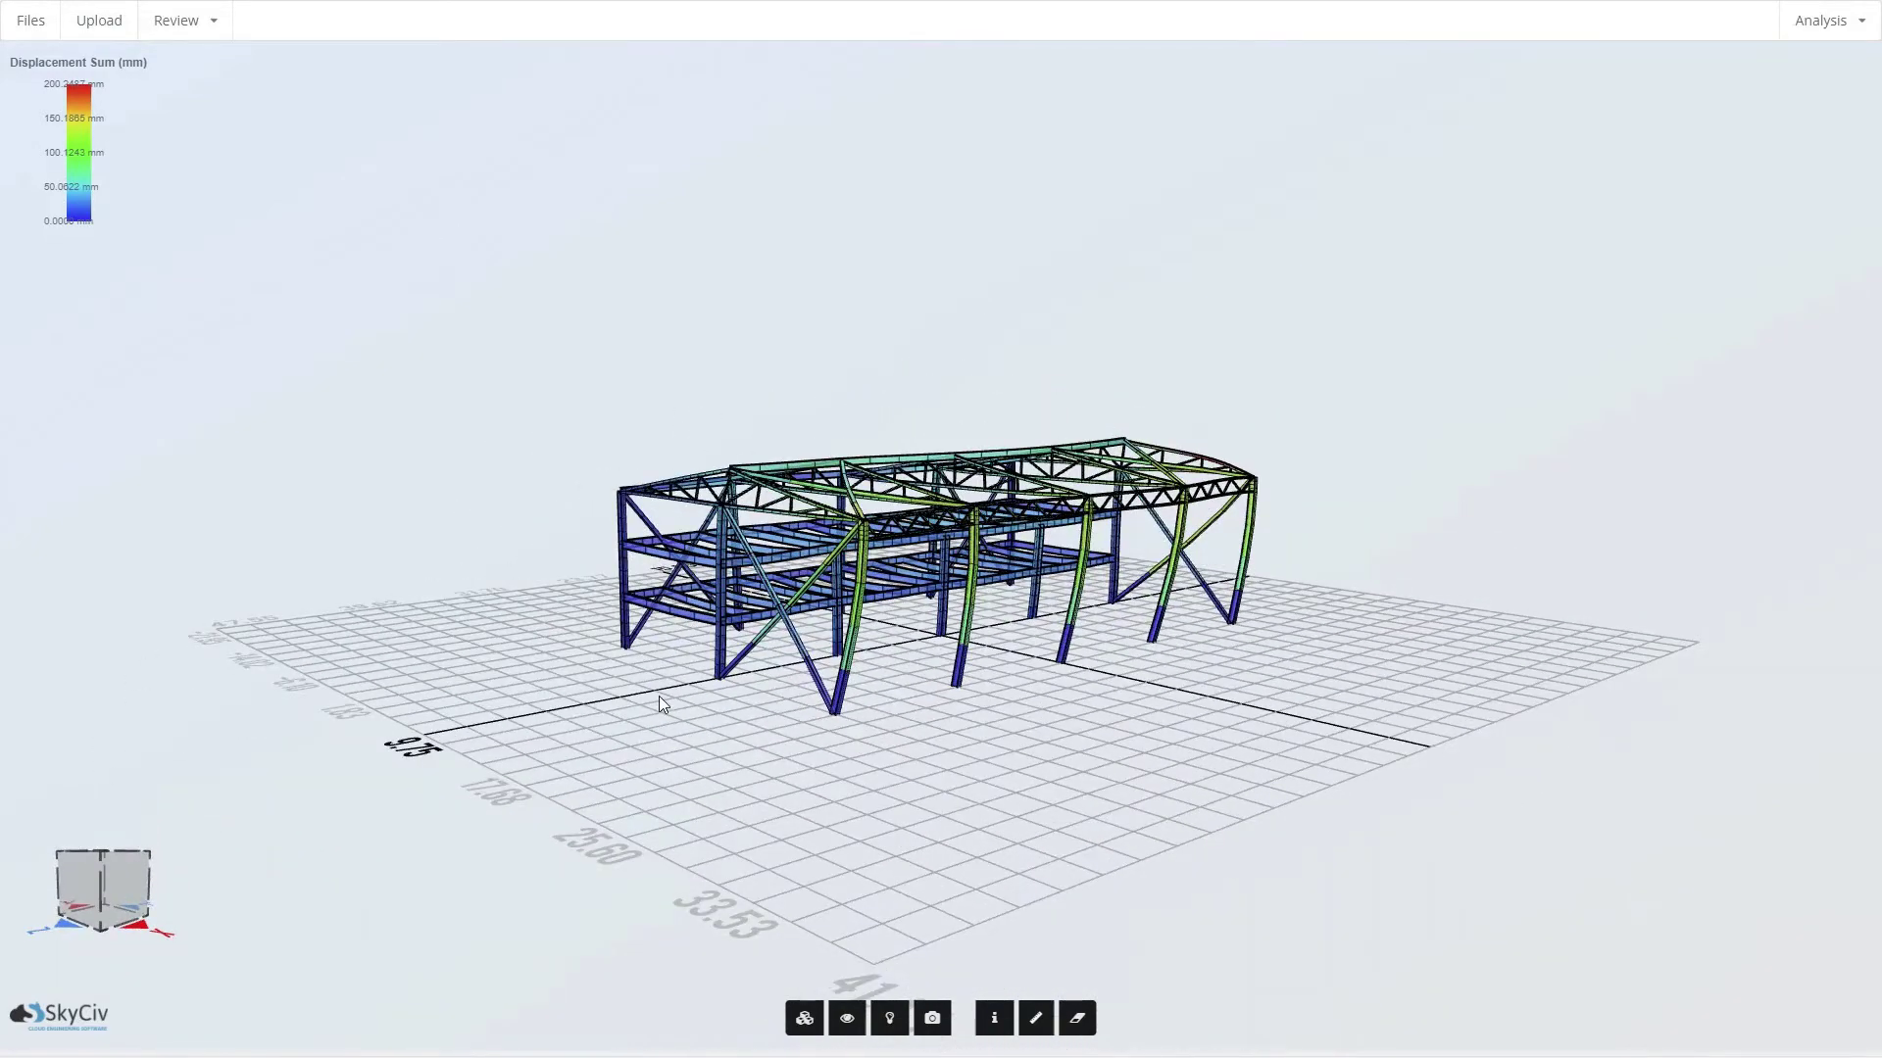
drag(682, 698, 773, 760)
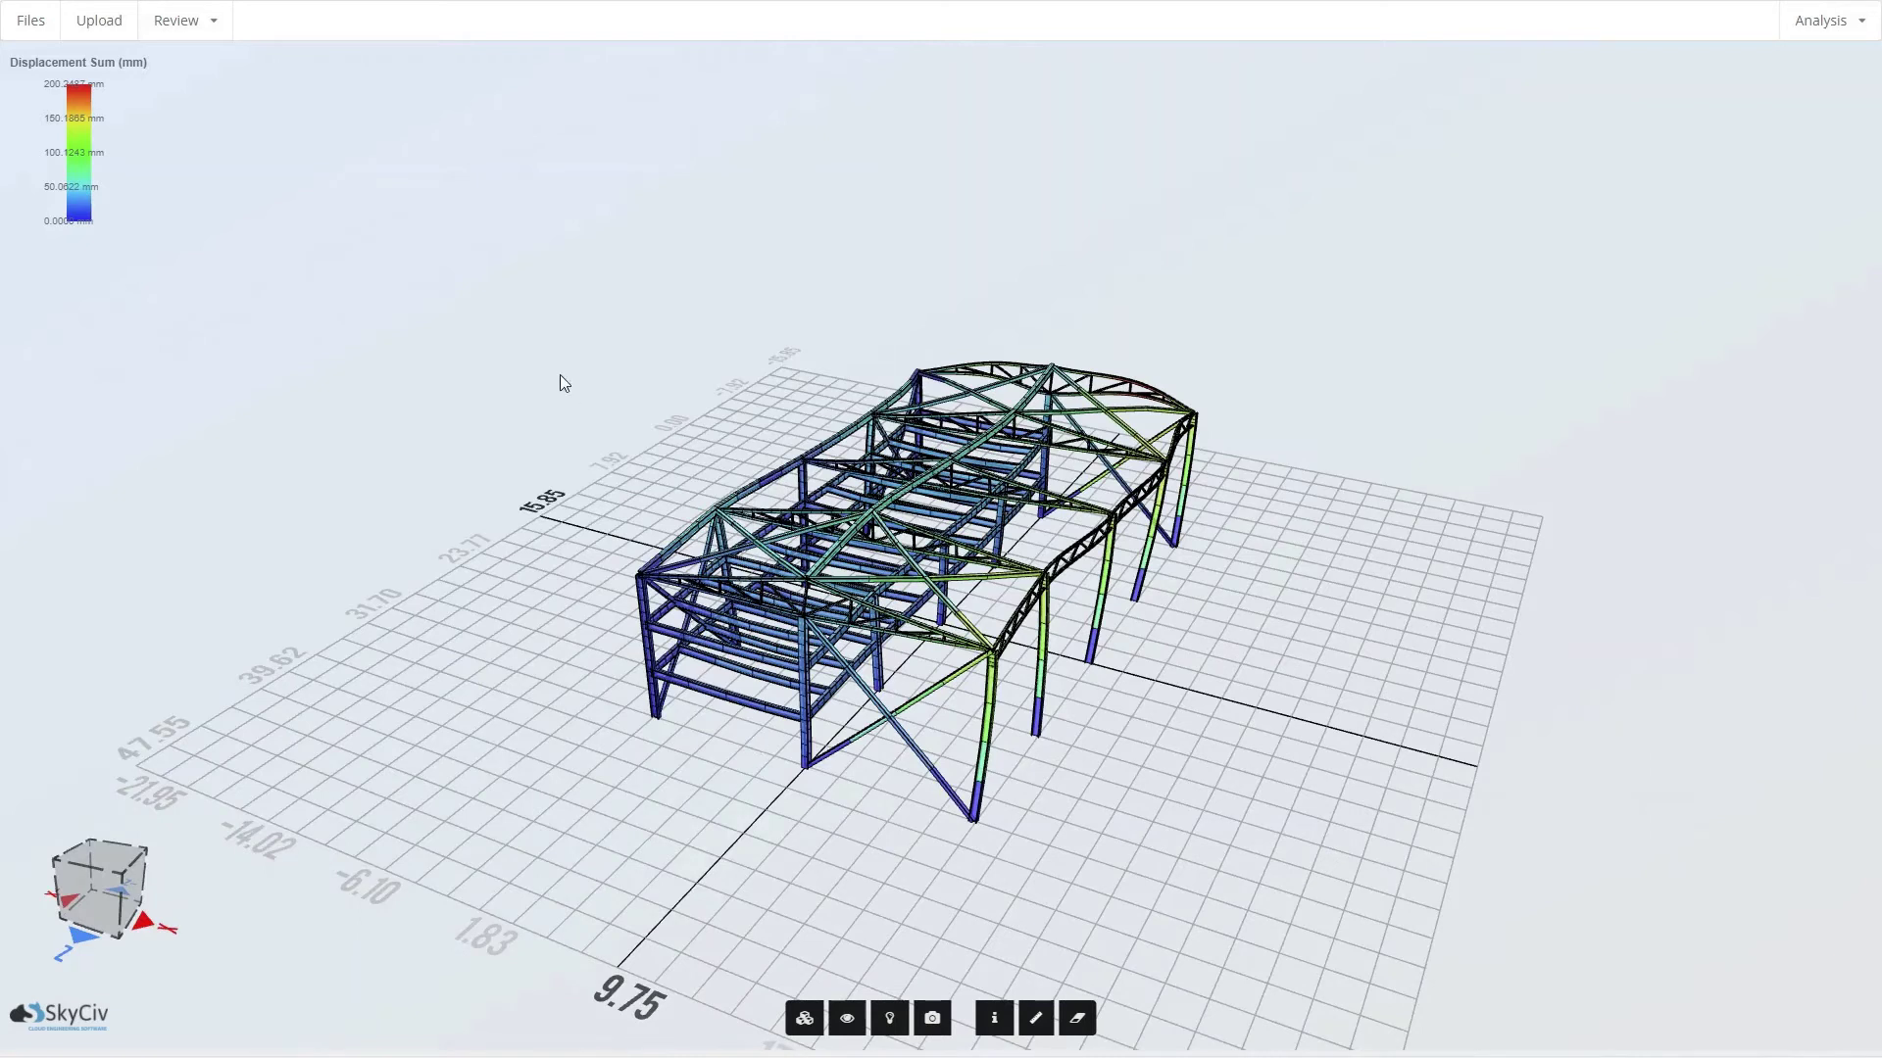
mouse_move(493, 6)
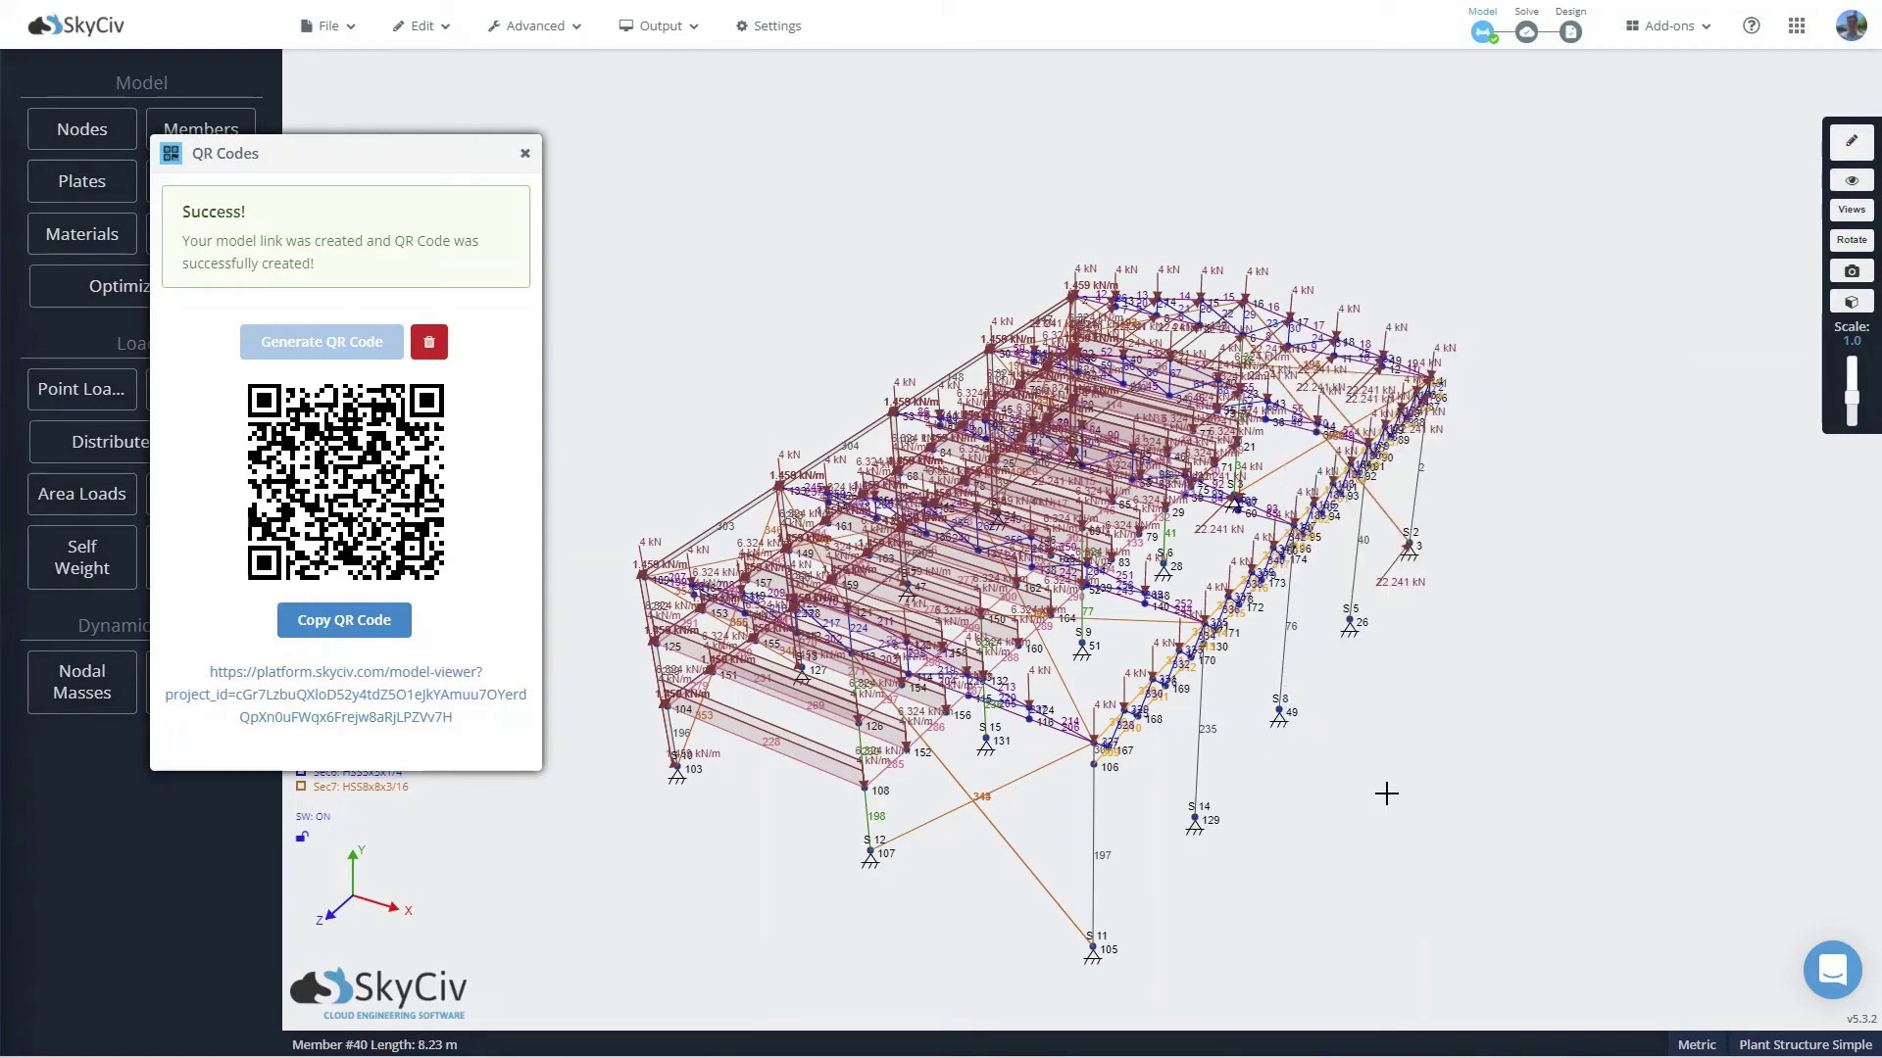
Step: Copy the QR code to the clipboard and switch to the Google Docs Report
click(371, 632)
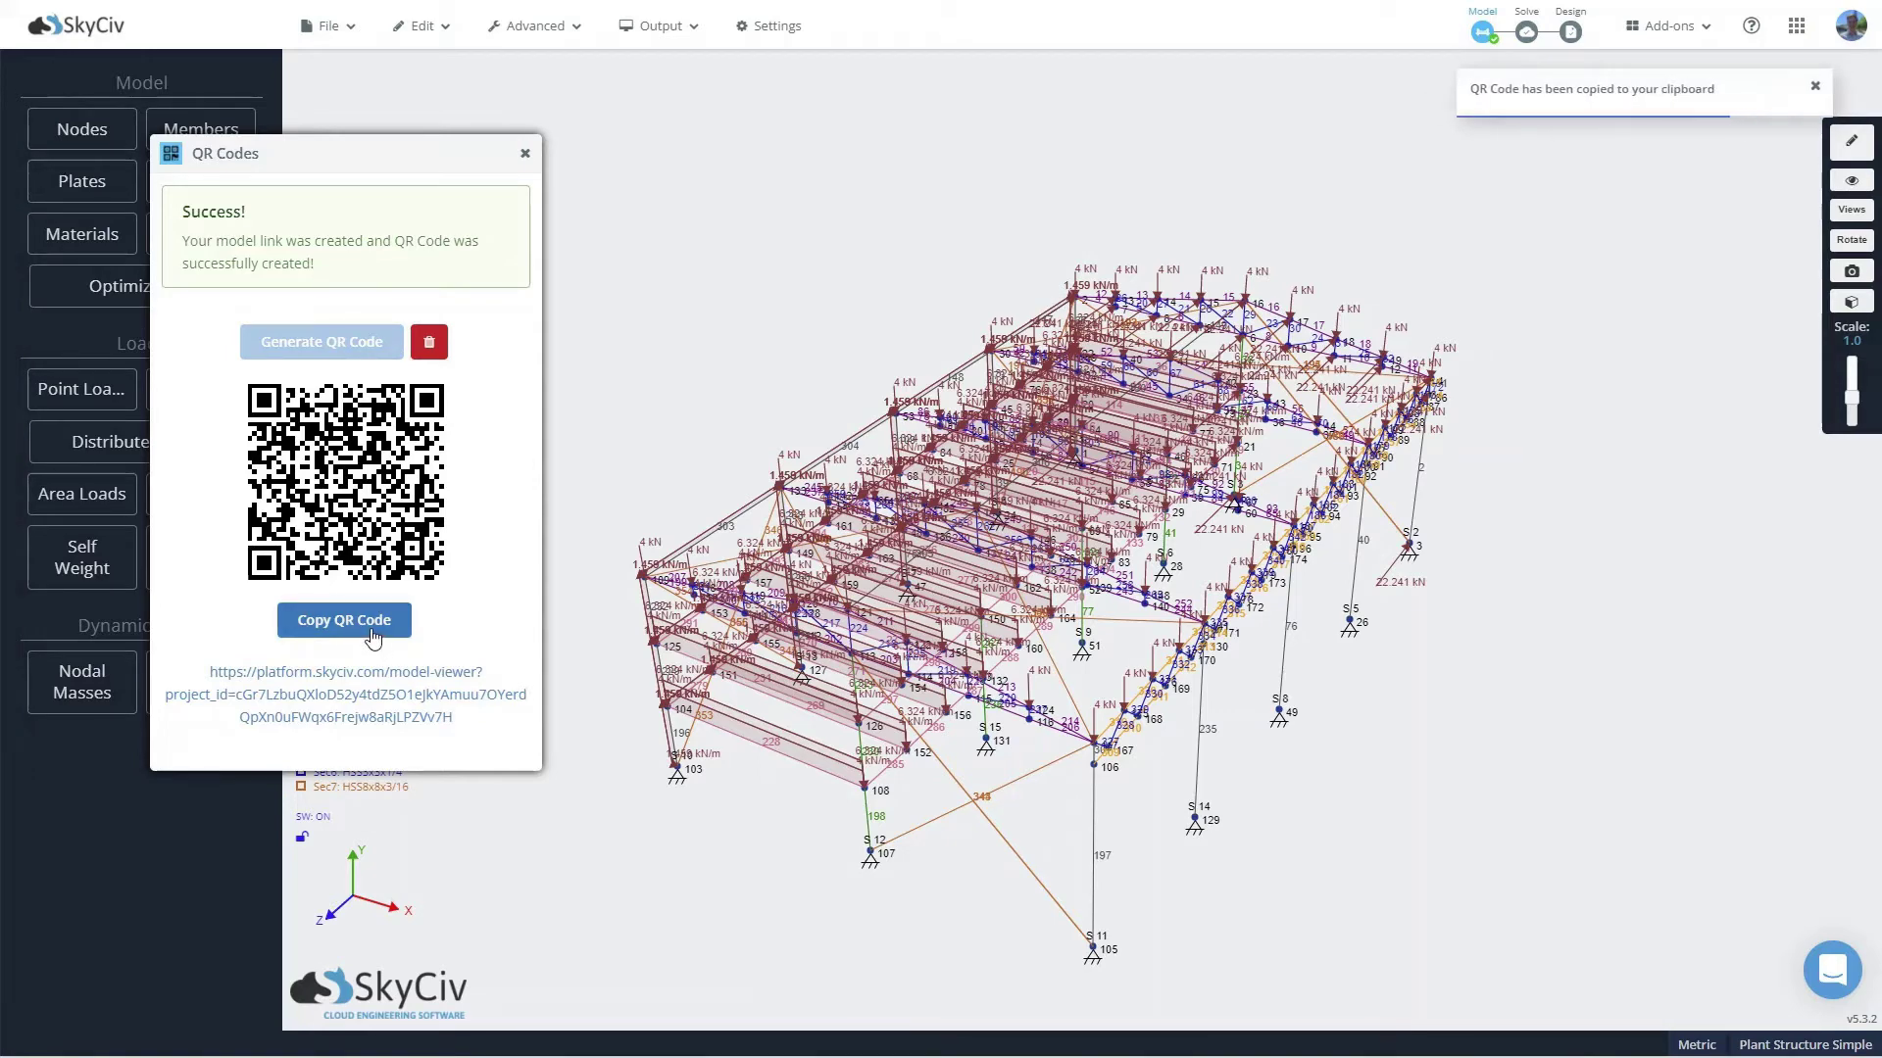
key(ctrl+Tab)
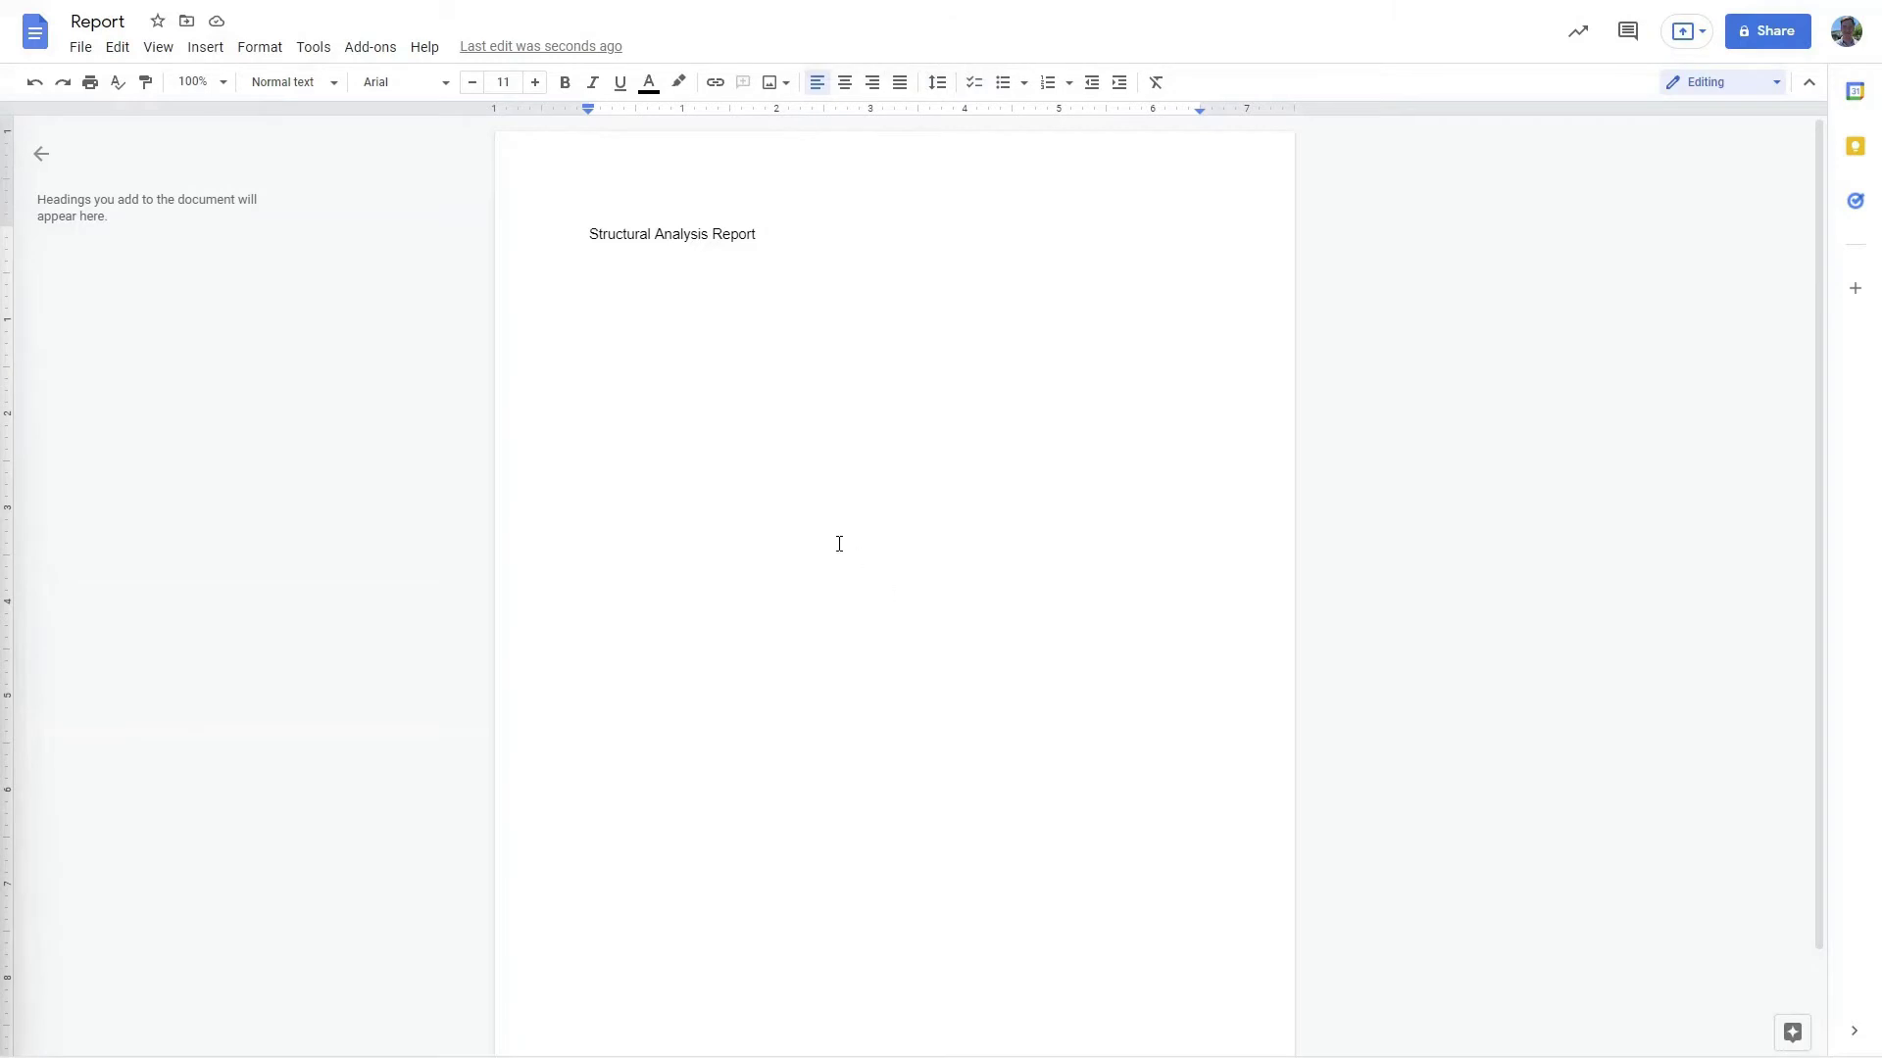
Step: Paste the QR code image on a new line below the Structural Analysis Report title
triple_click(806, 238)
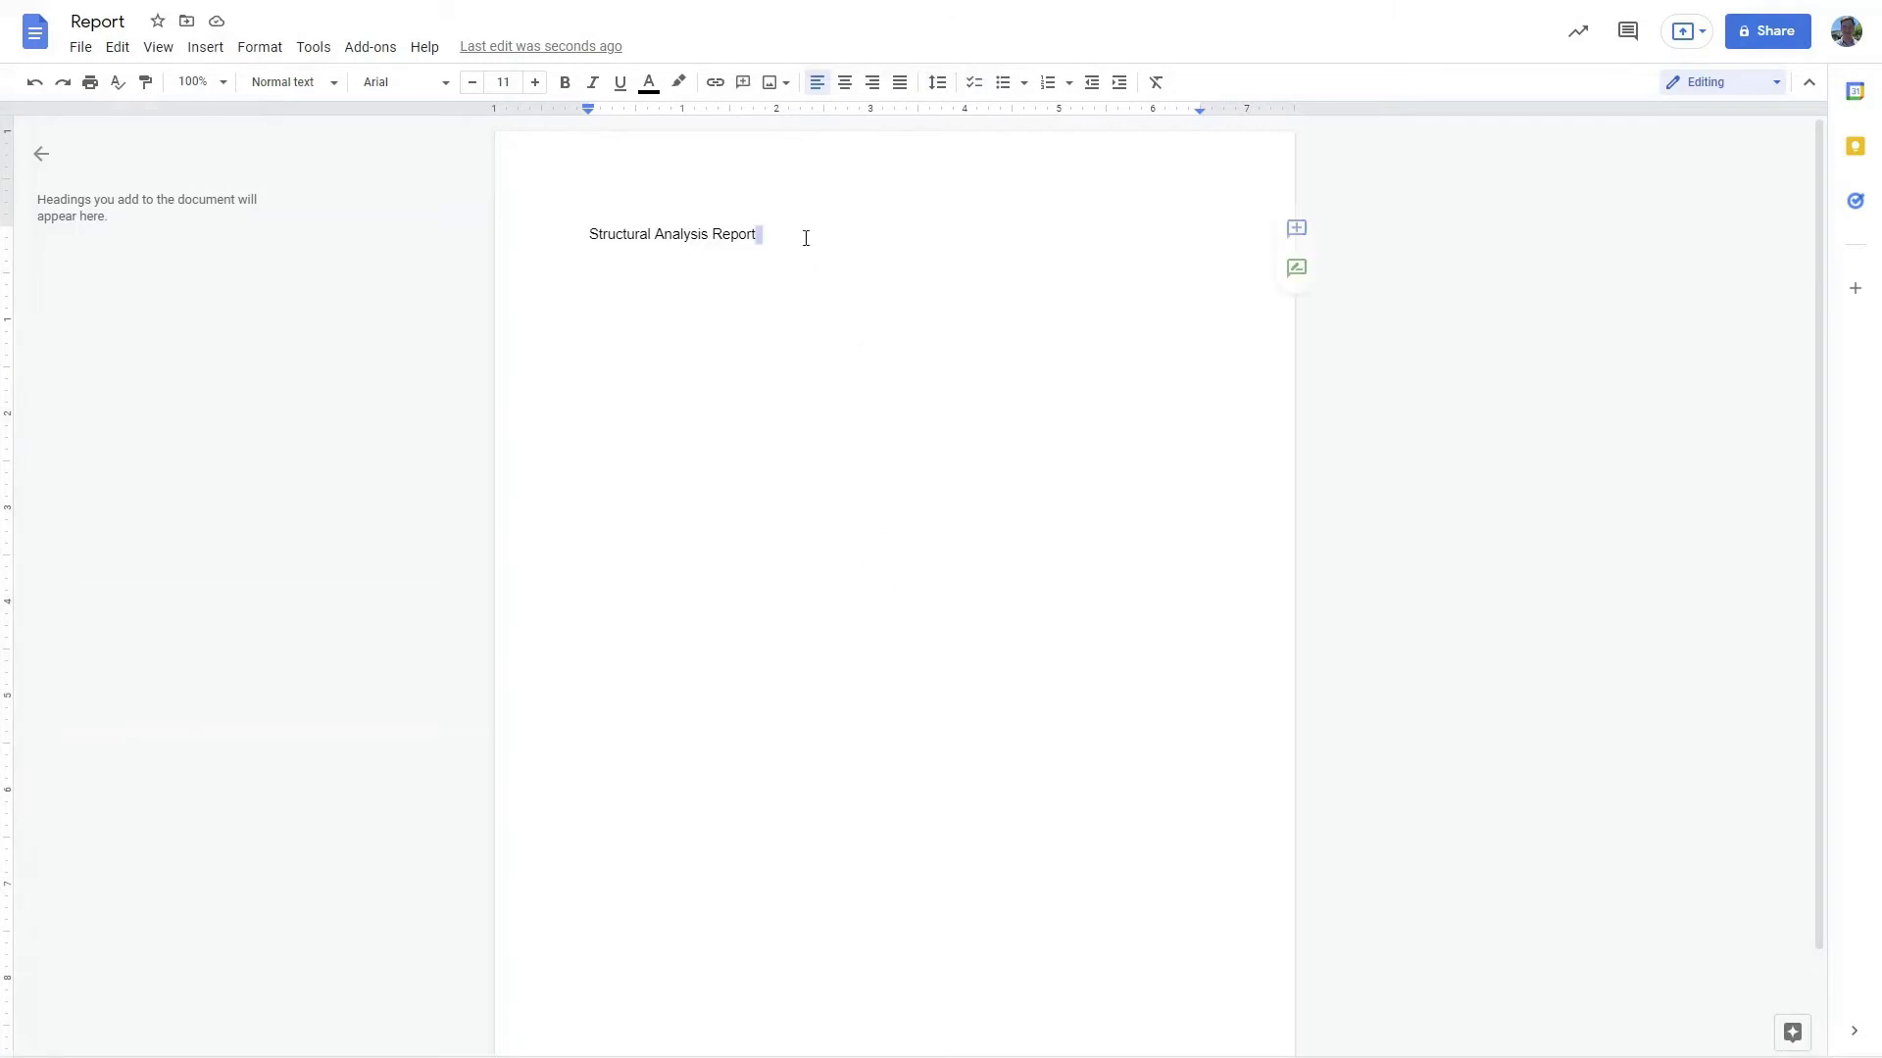
click(805, 238)
key(Return)
key(ctrl+v)
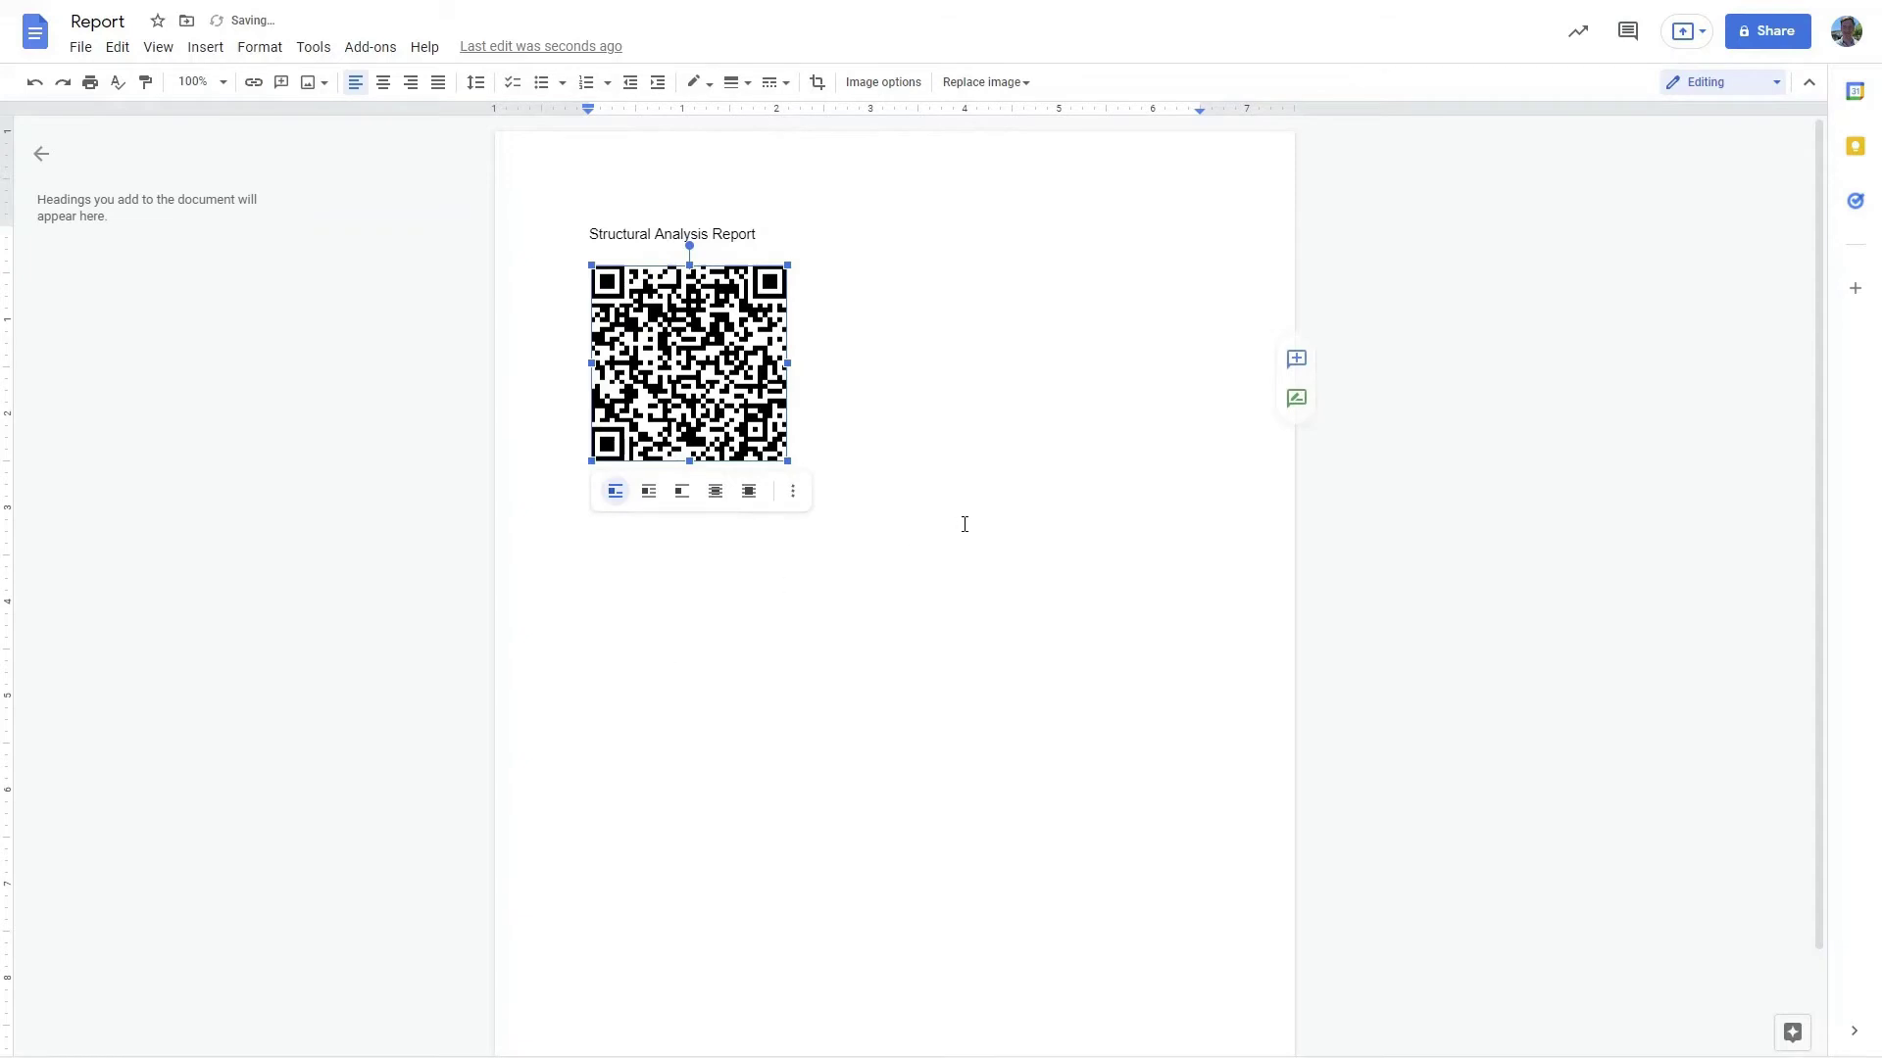
click(965, 524)
click(667, 374)
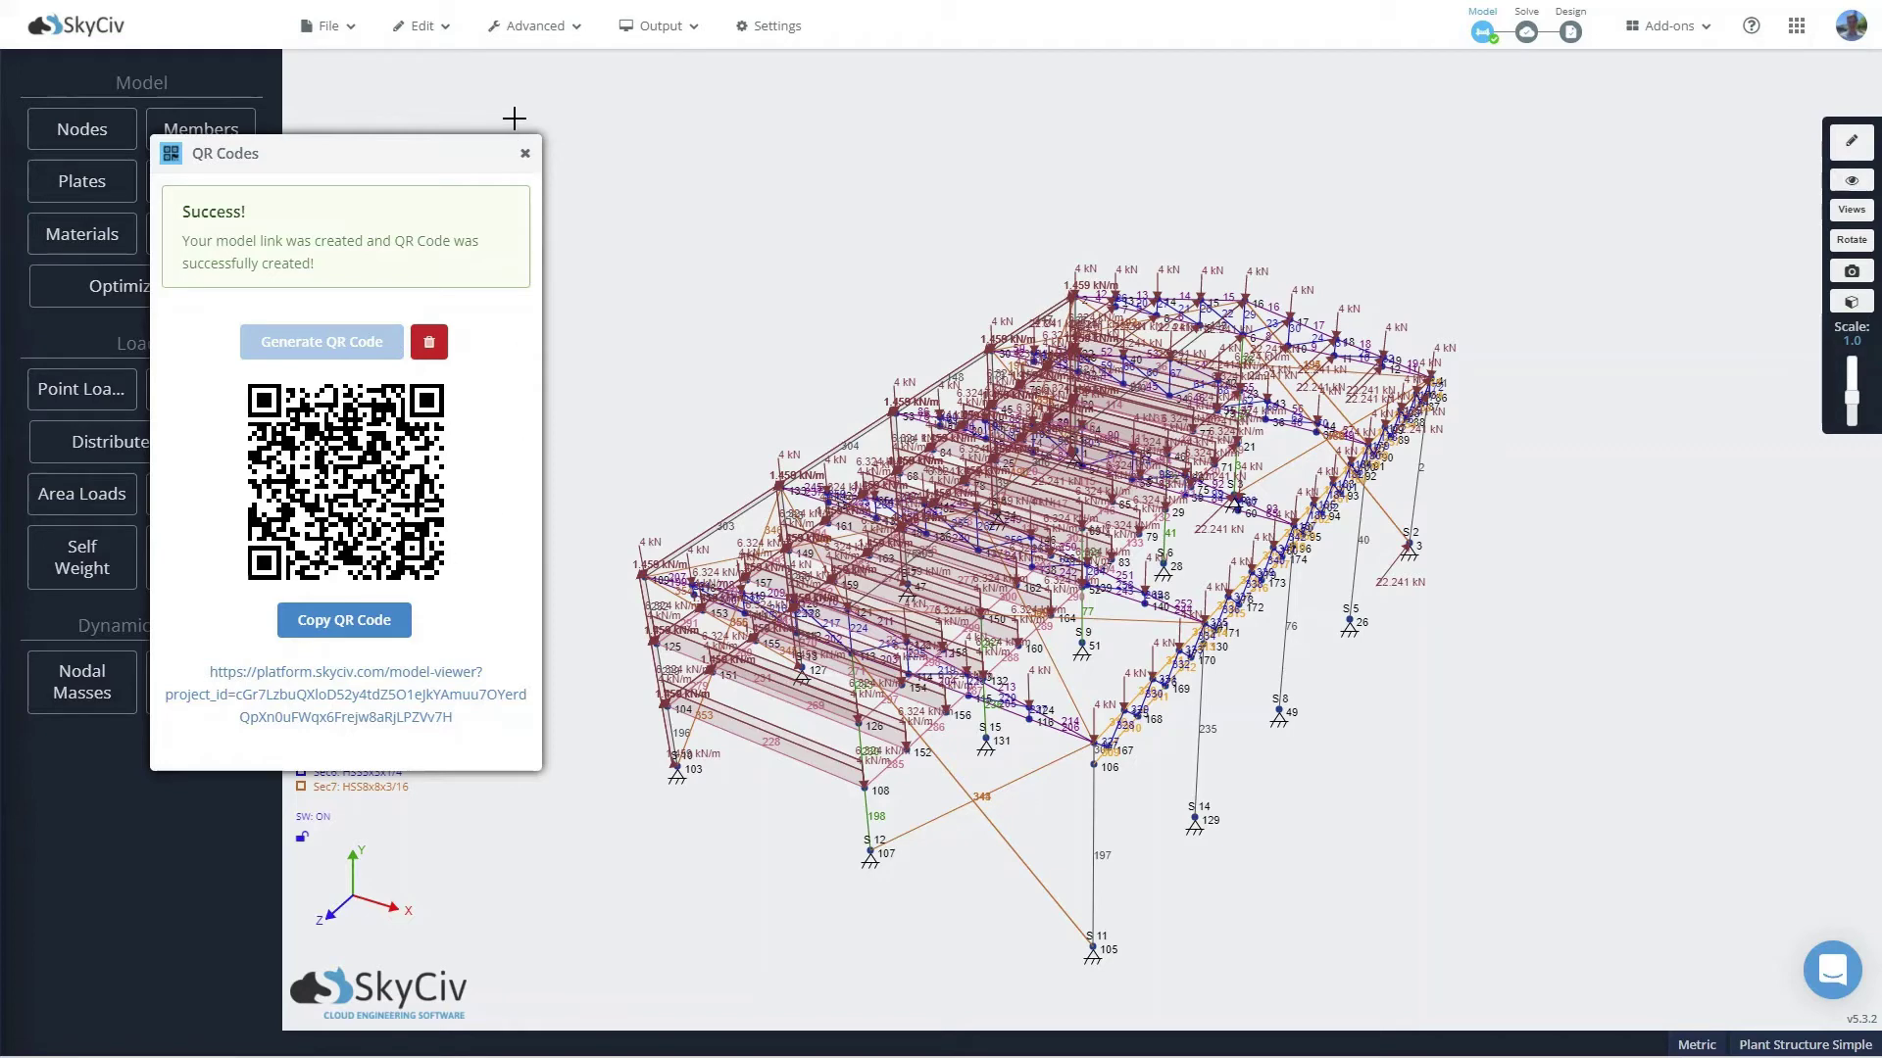
Step: Close the QR Codes panel and run a Linear Static (Default) analysis, accepting the solved message
click(525, 154)
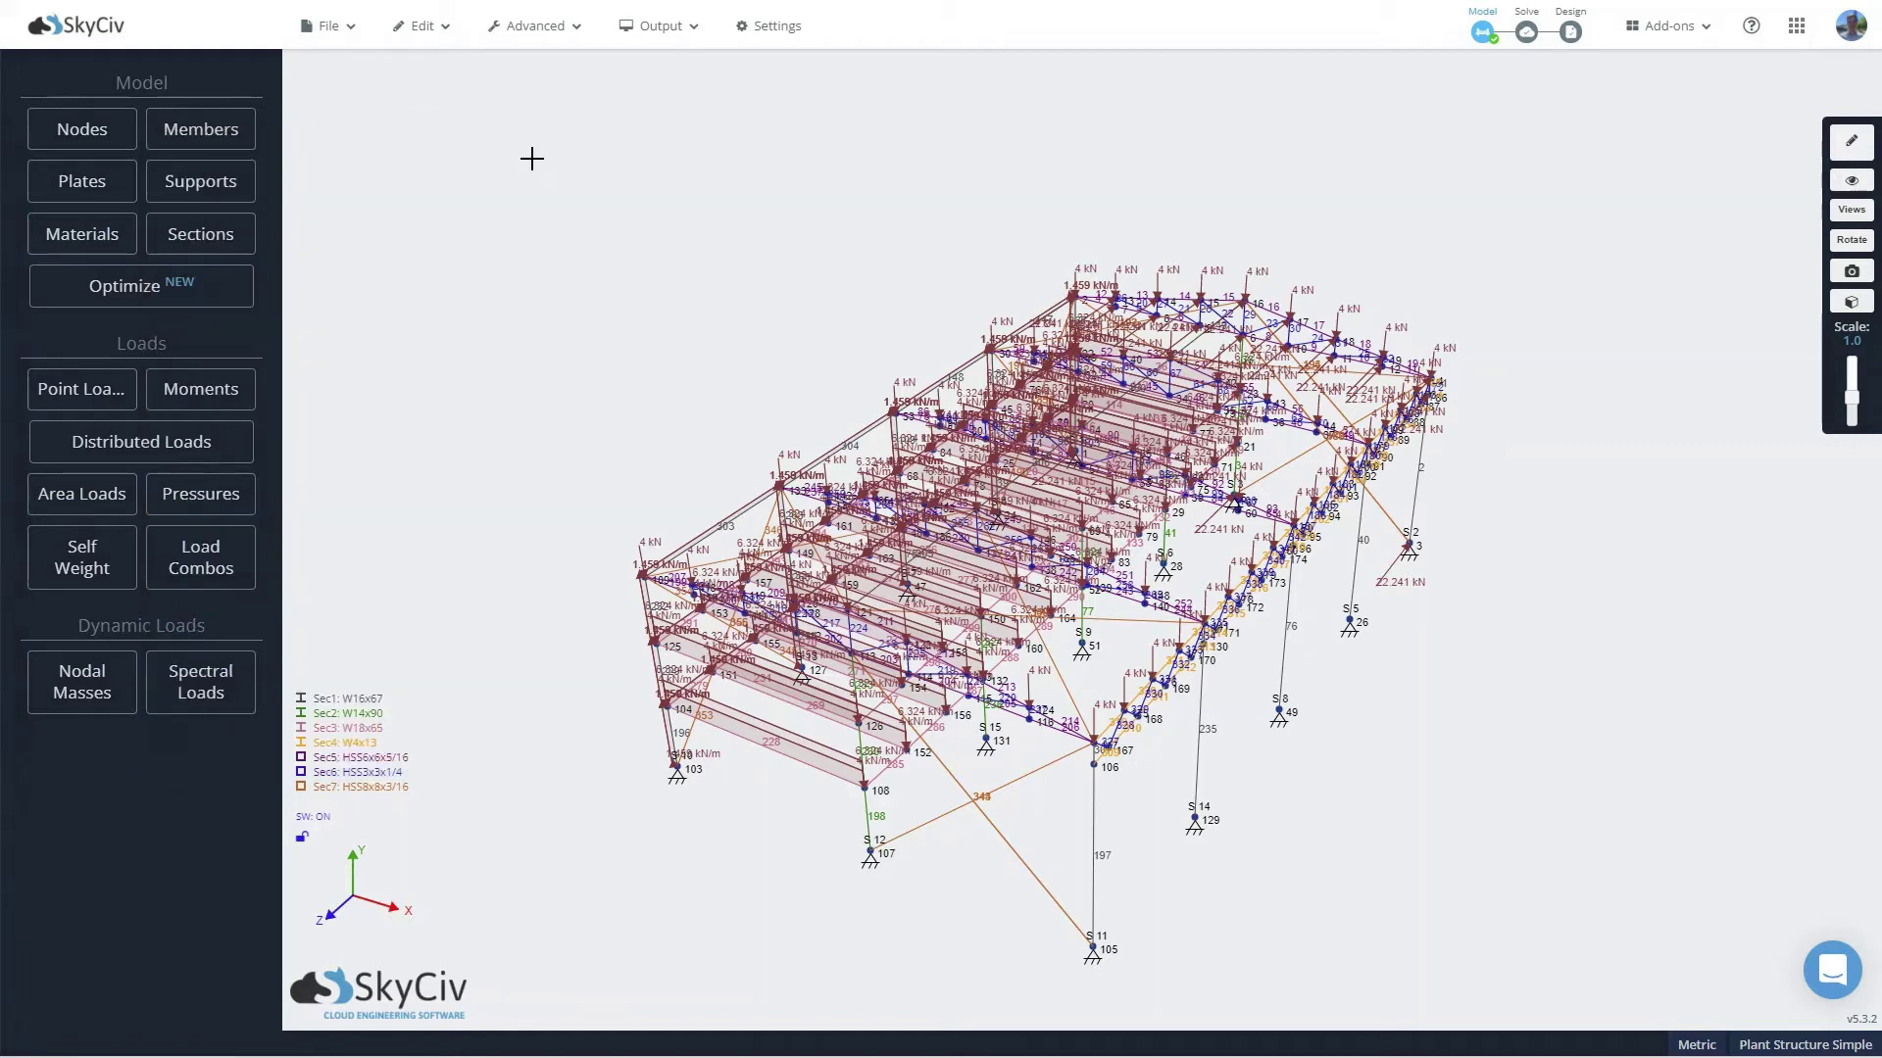
click(1535, 37)
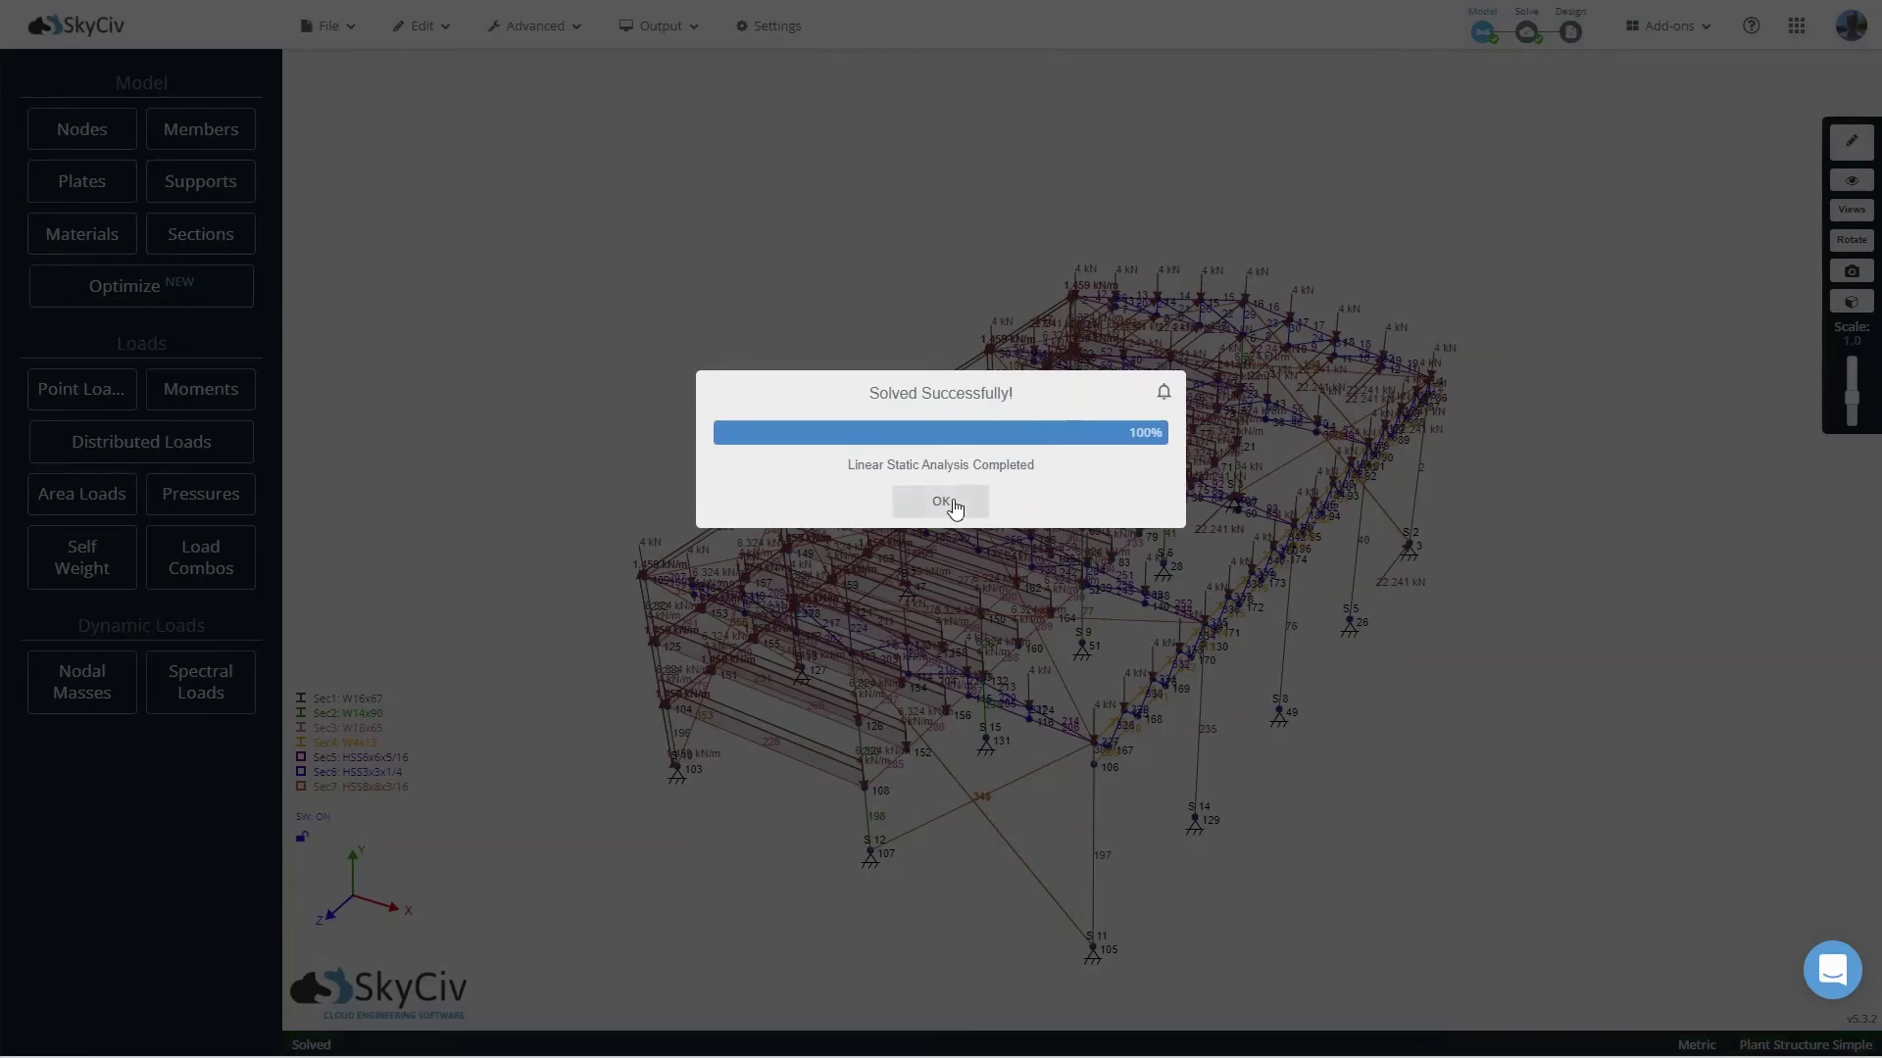
click(954, 507)
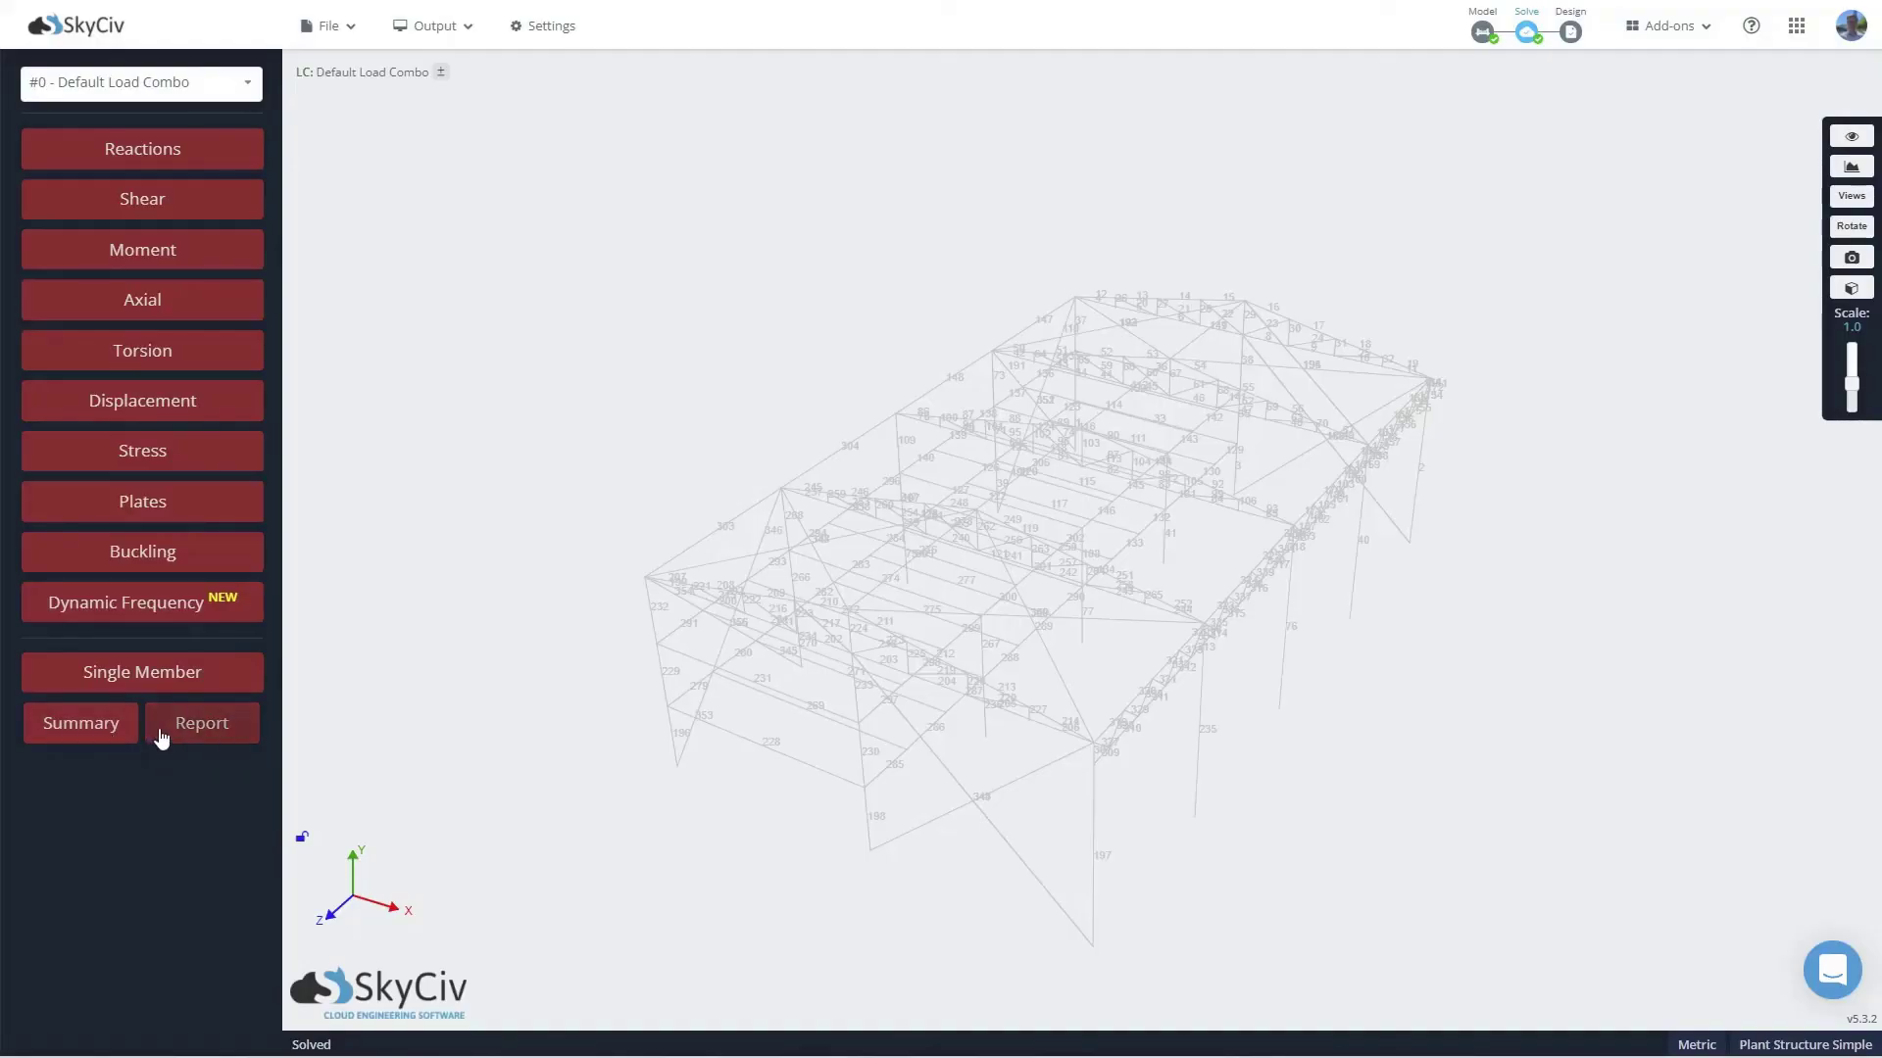
Step: Download the summary analysis report (BETA) as a PDF from Results Summary
click(162, 727)
click(1491, 949)
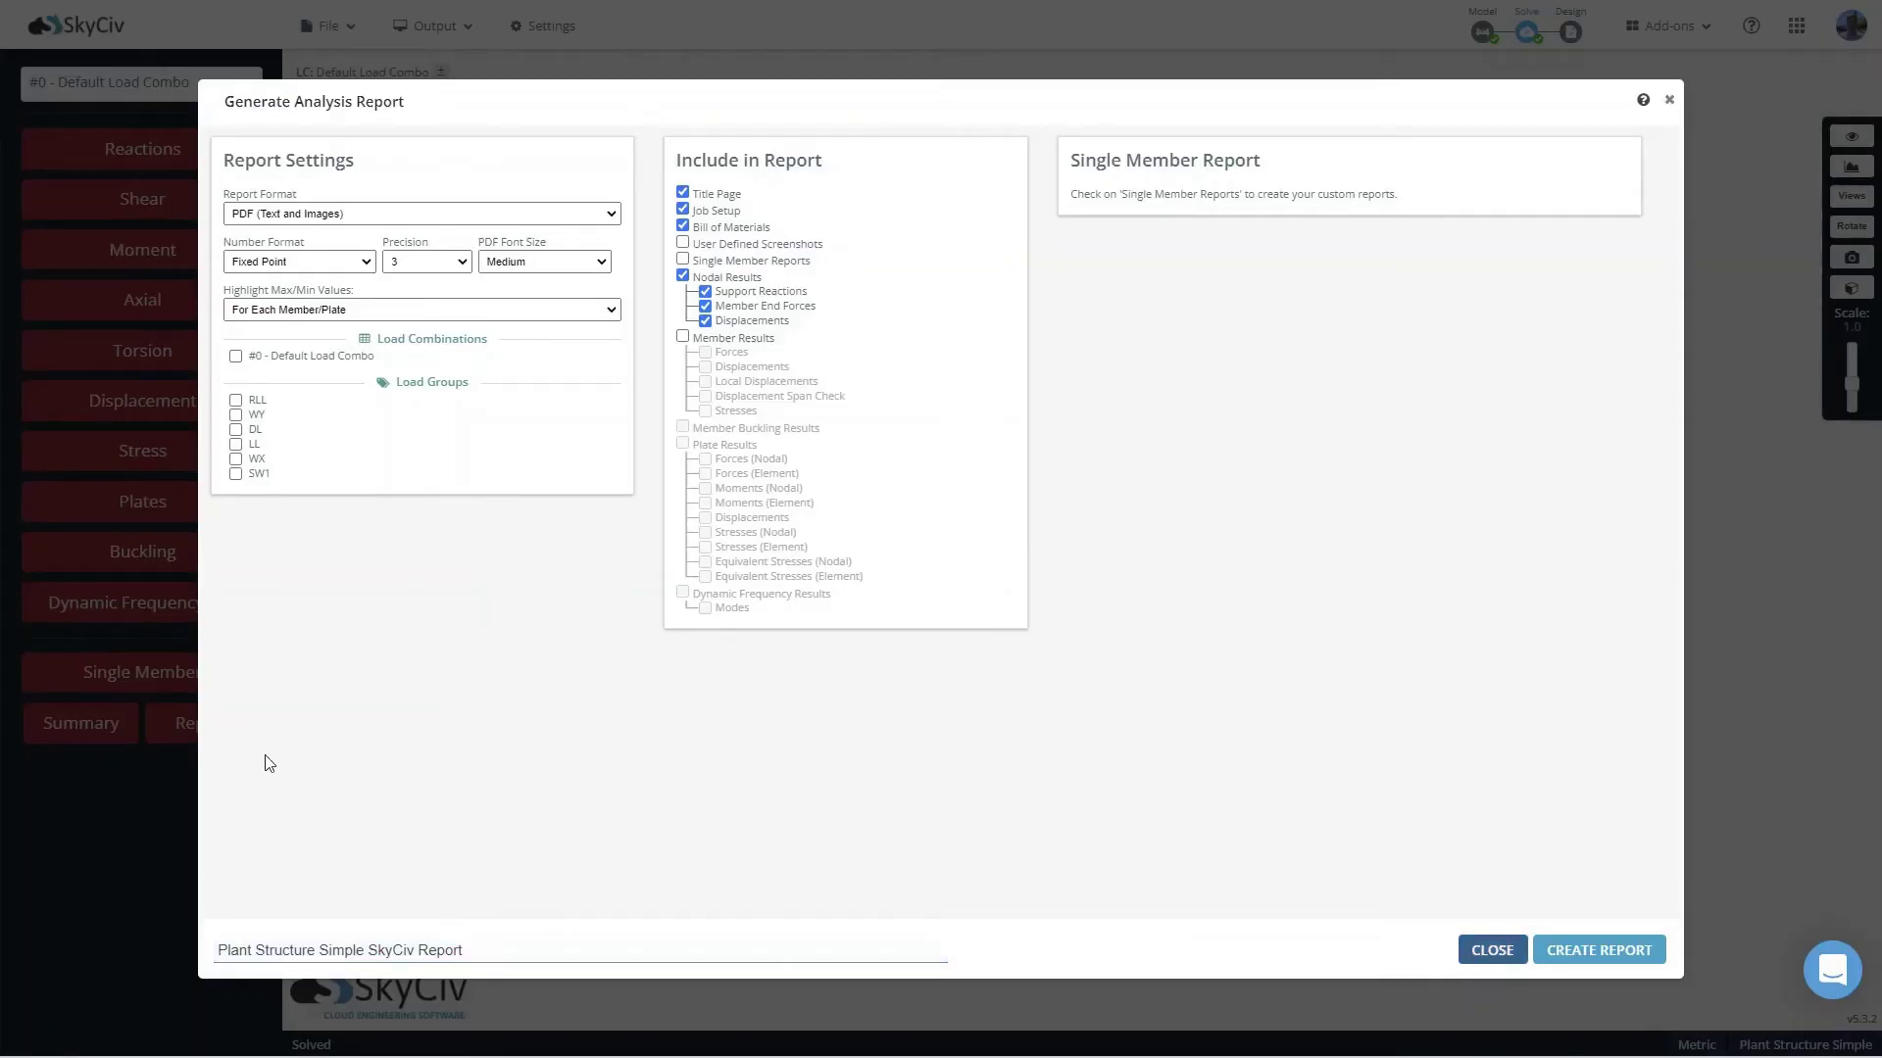
click(116, 728)
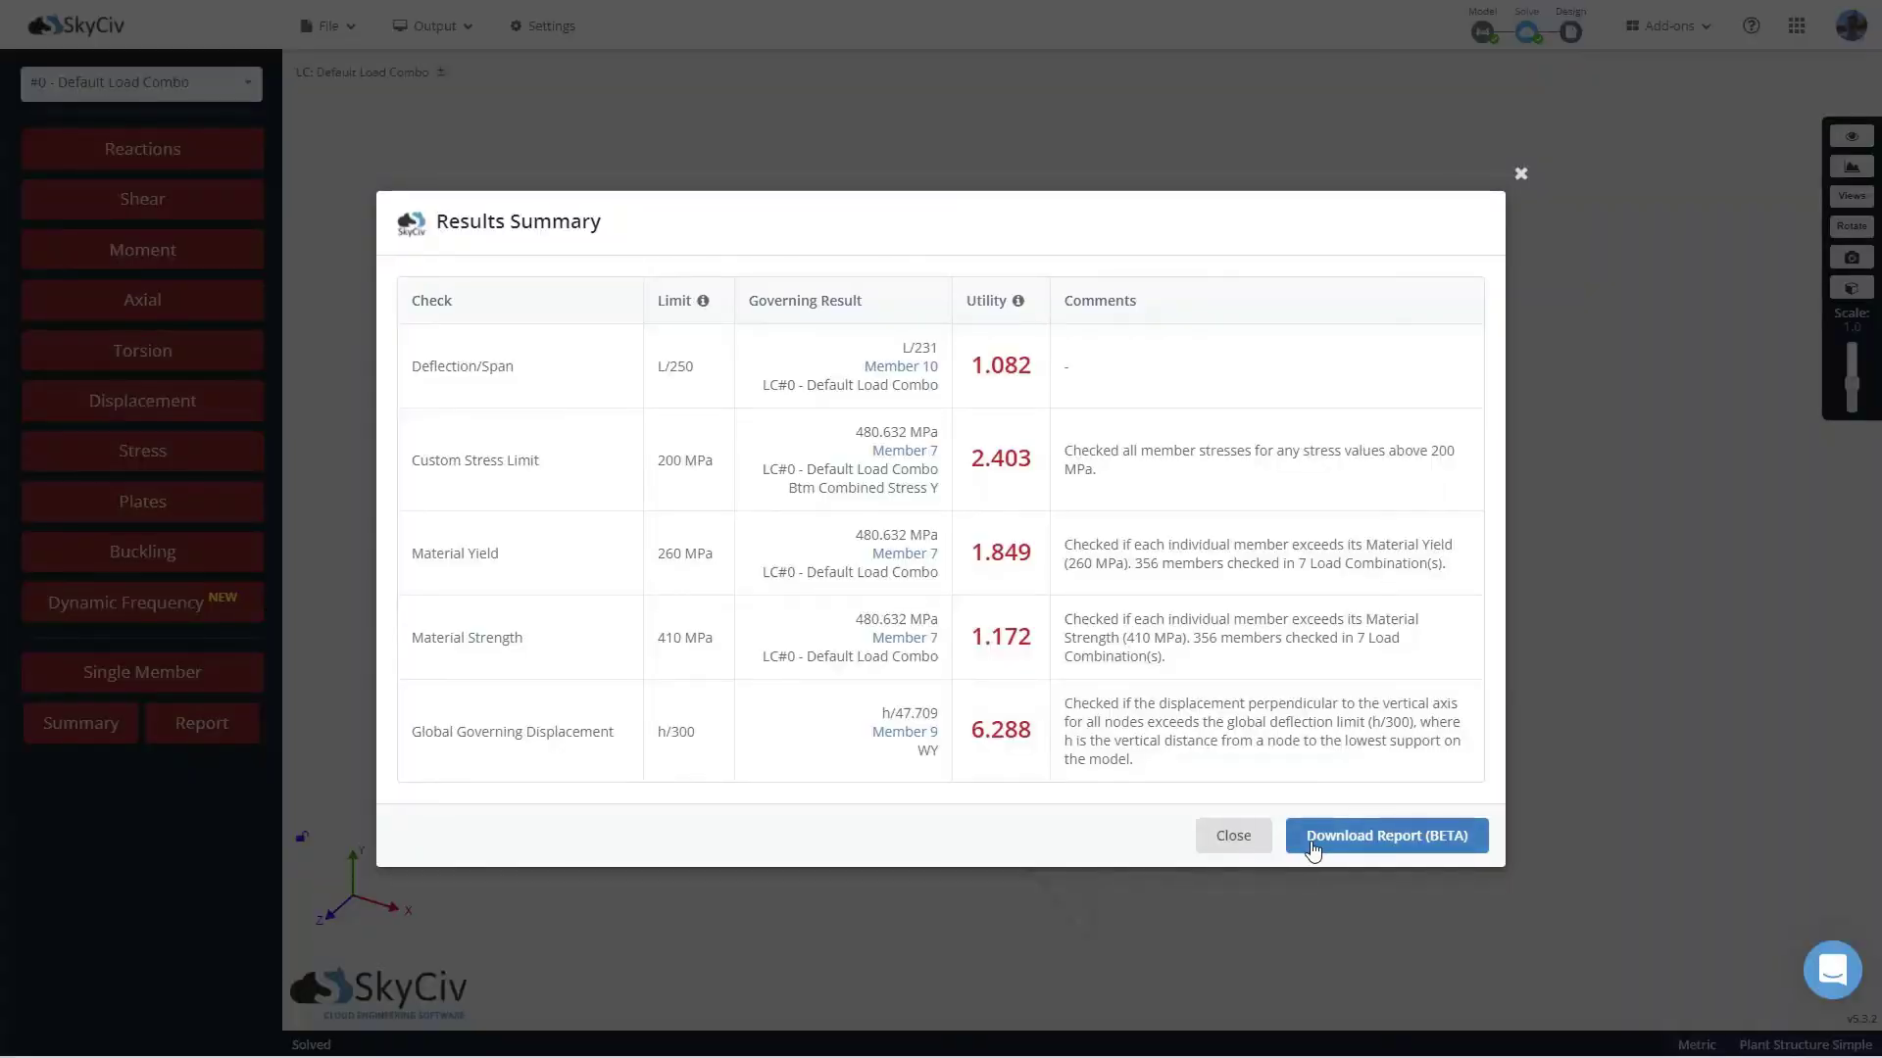
click(1313, 843)
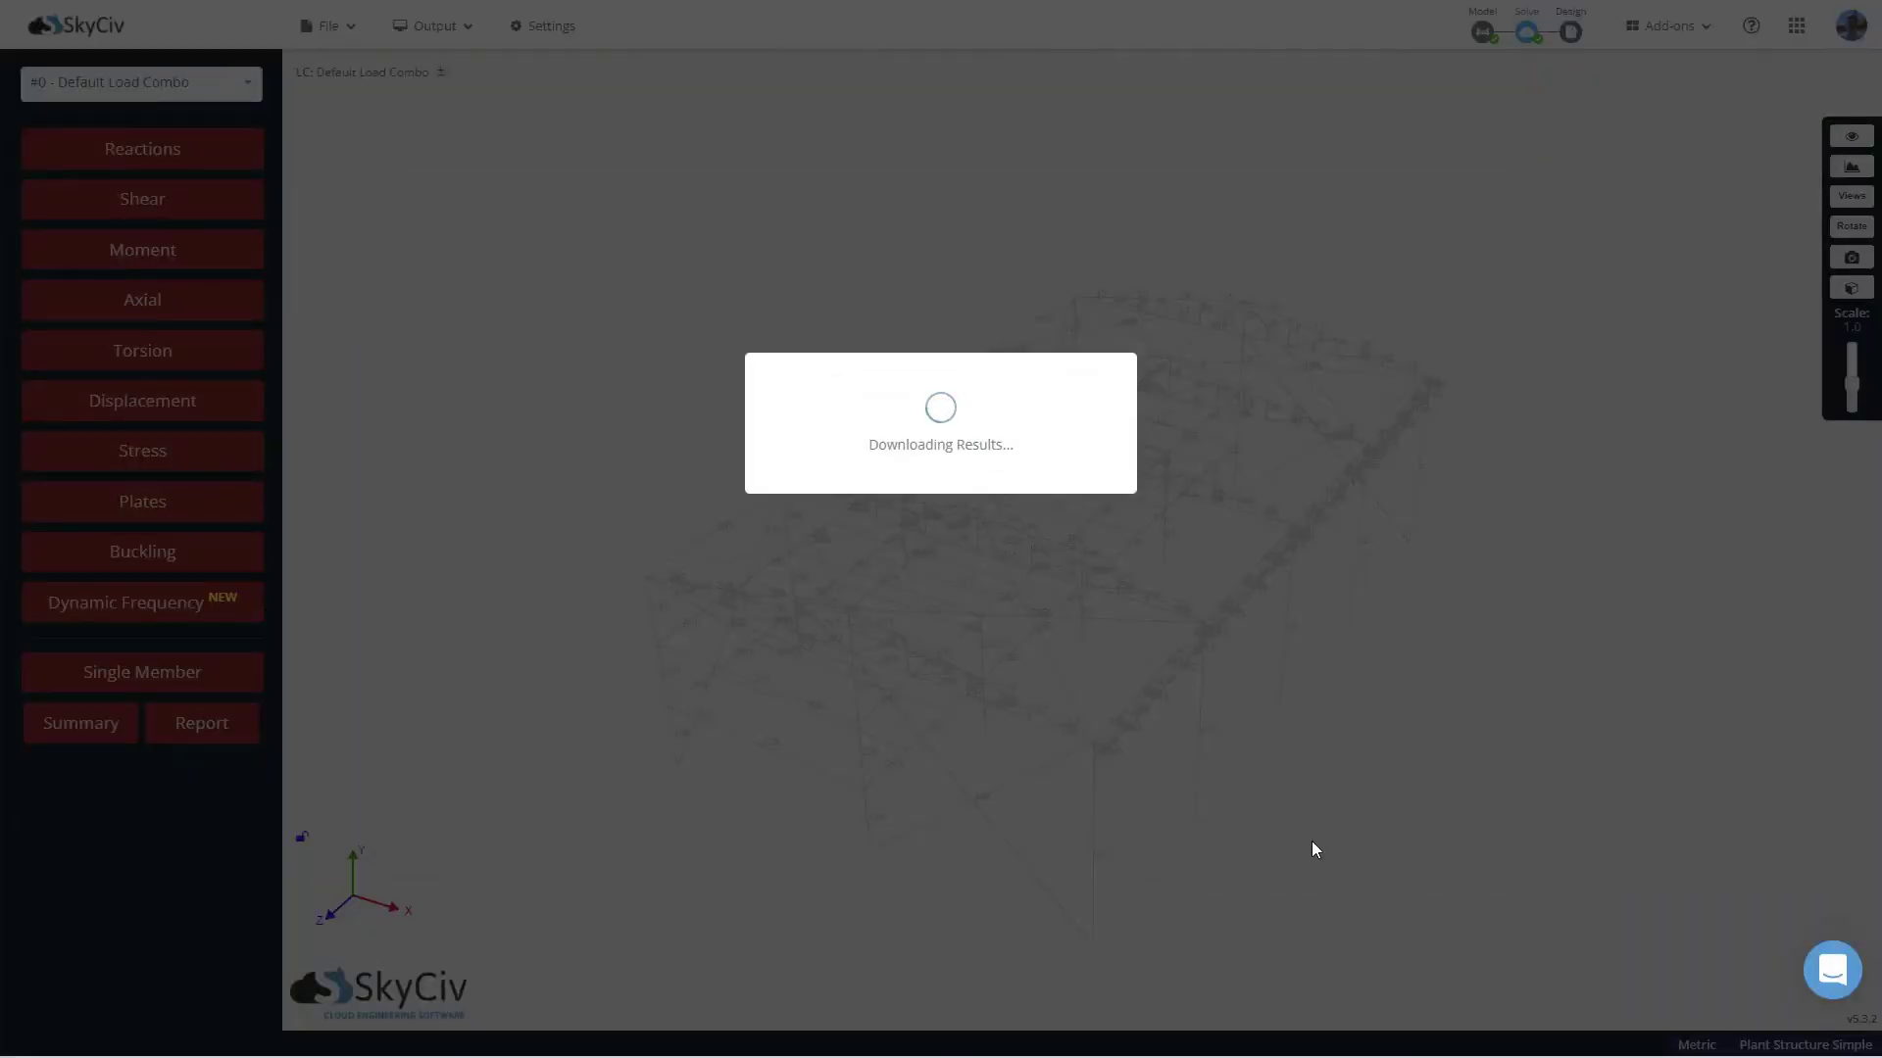